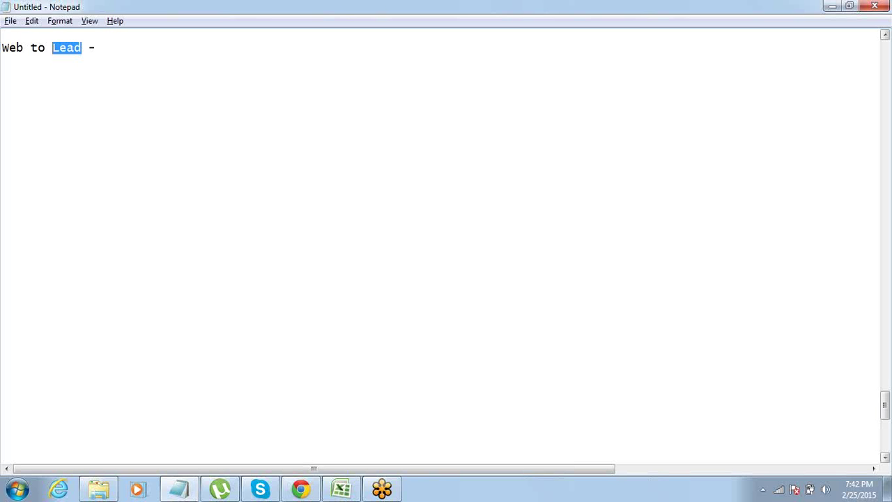
Place the caret at the end of the 'Web to Lead -' line in Notepad.
click(103, 47)
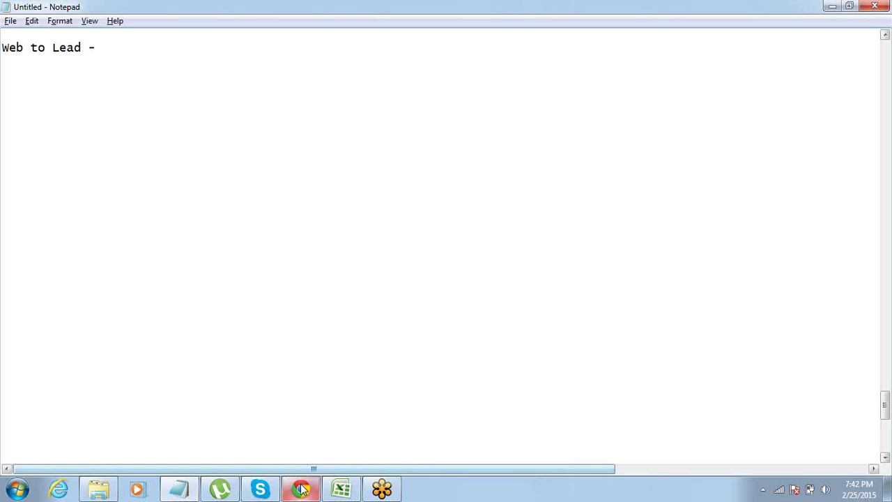
In Salesforce Setup, go to Customize > Leads > Web-to-Lead and start a new Web-to-Lead form.
mouse_move(301, 489)
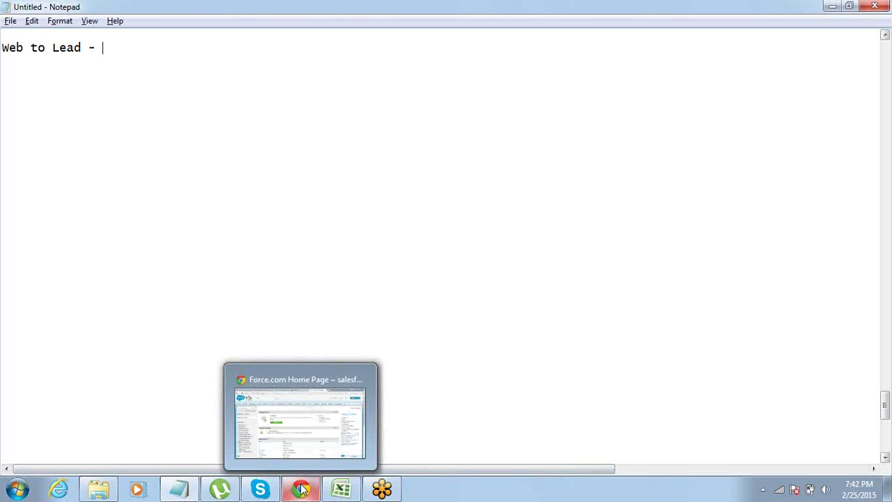
click(301, 387)
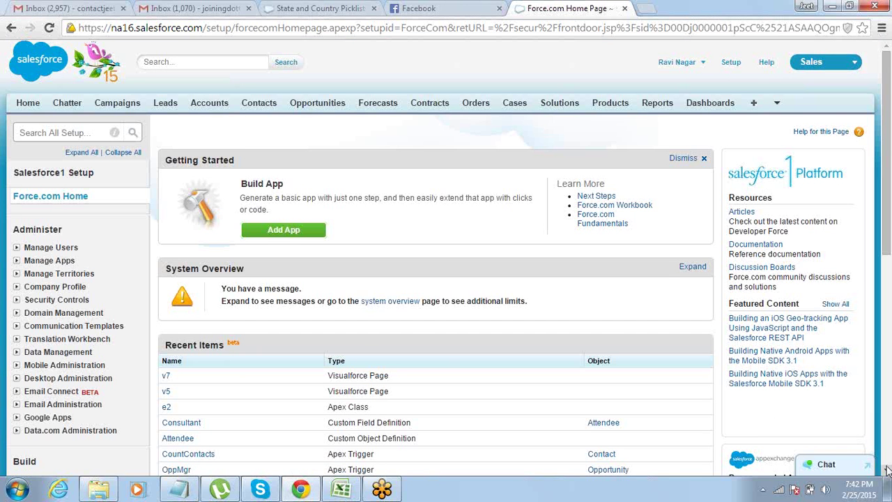
scroll(886, 471, down, 3)
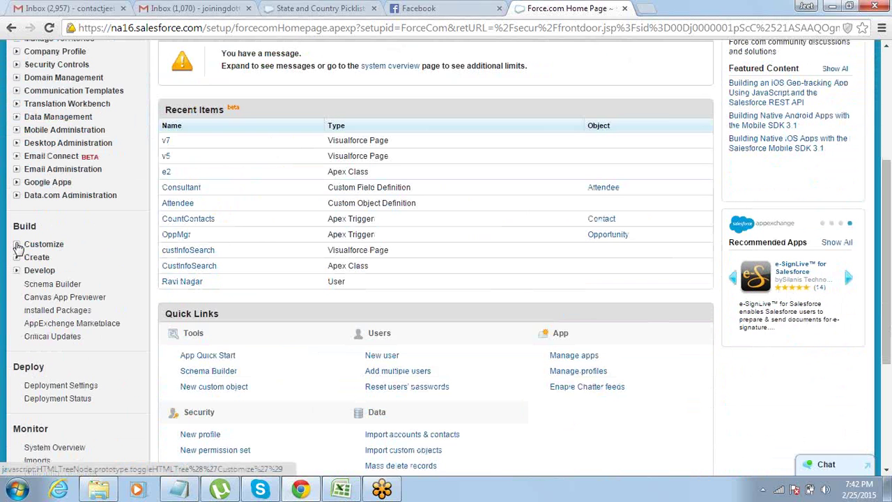
click(17, 245)
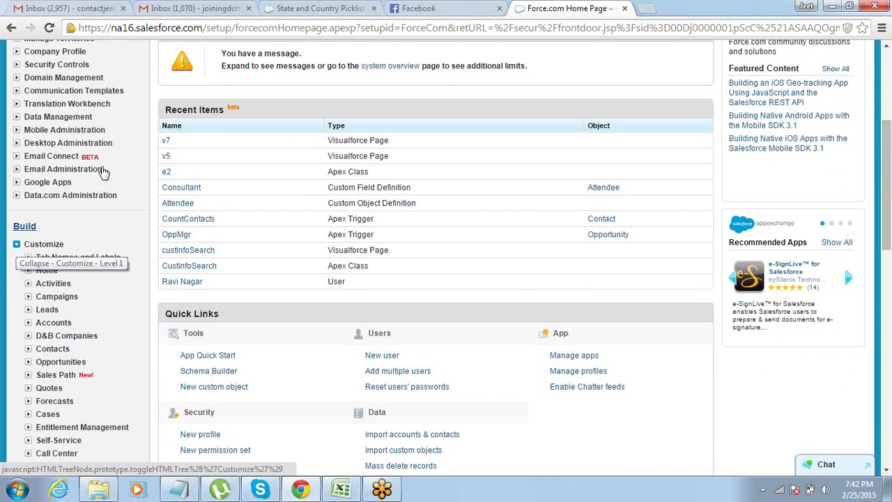
drag(883, 472, 883, 472)
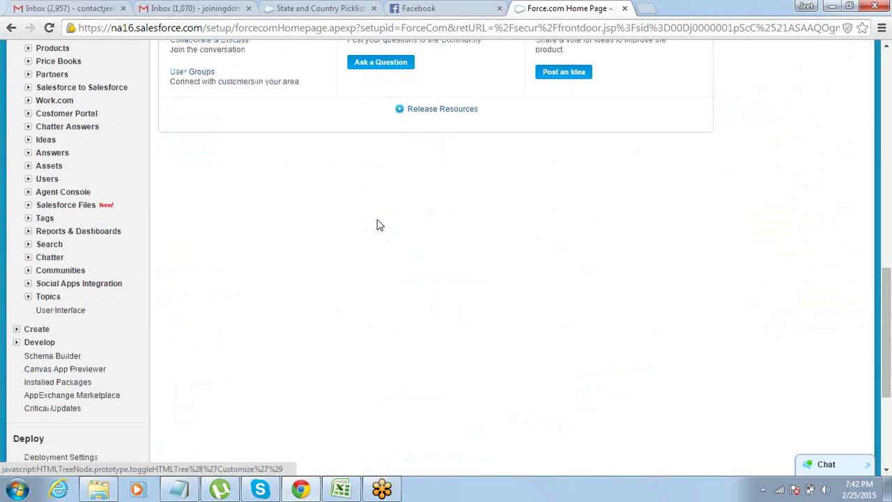
drag(885, 51, 887, 51)
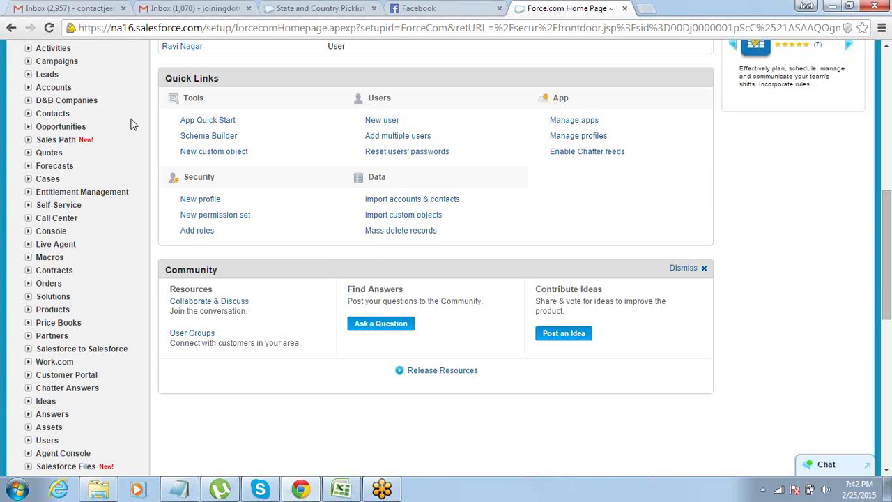
click(29, 74)
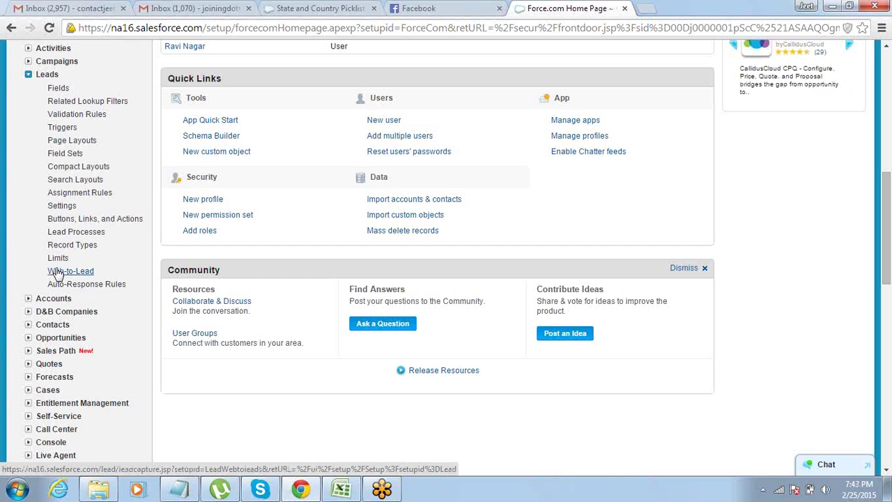
click(57, 272)
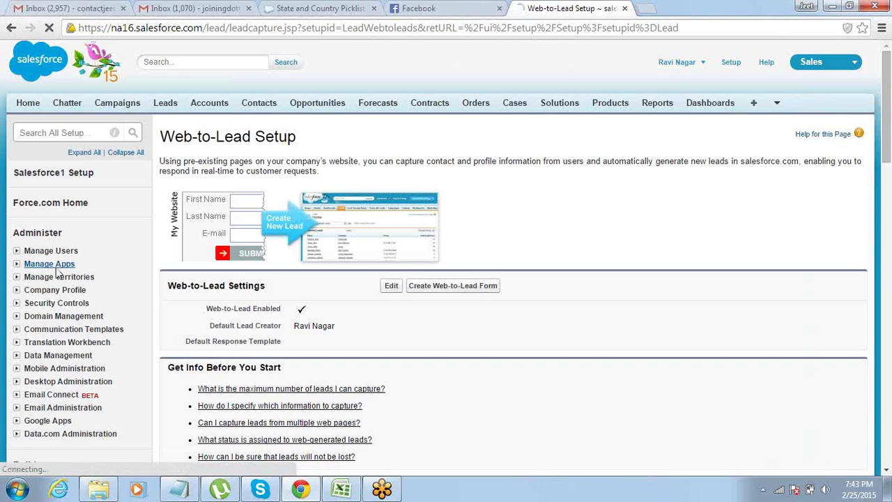
click(434, 291)
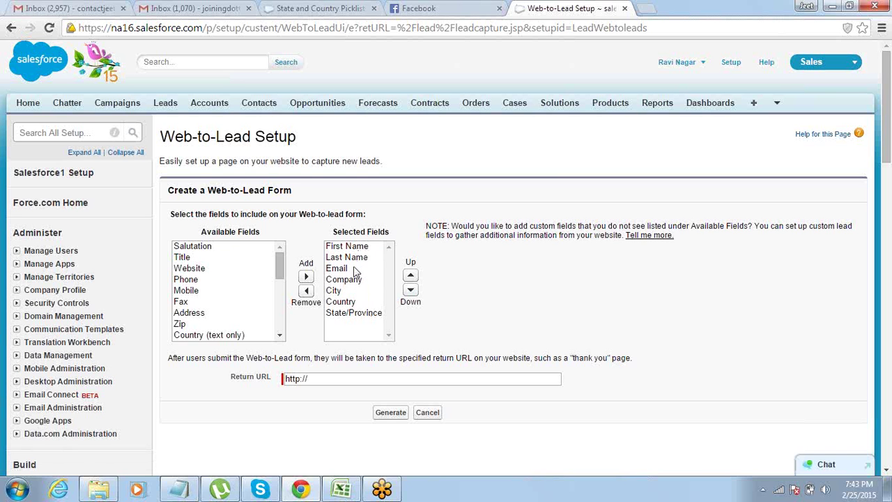
Remove Company, City, Country and State/Province from the form's selected fields.
click(350, 280)
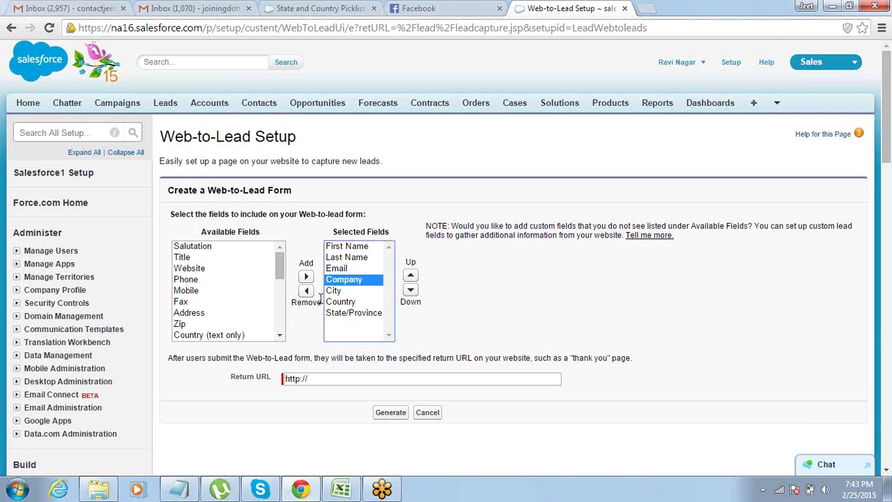
click(307, 291)
click(341, 280)
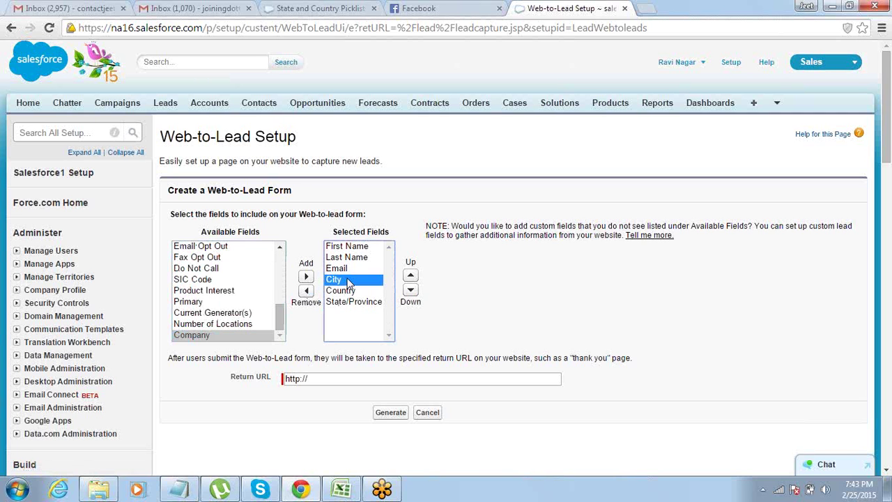
click(306, 291)
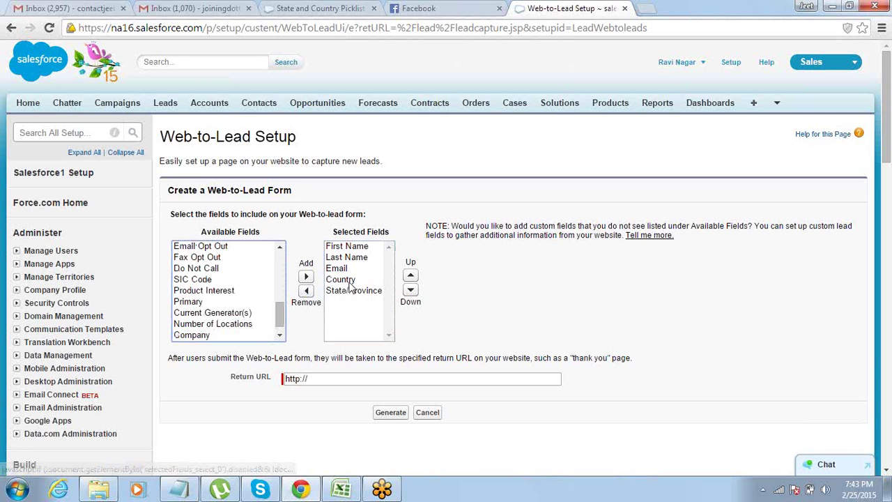
click(350, 280)
click(306, 291)
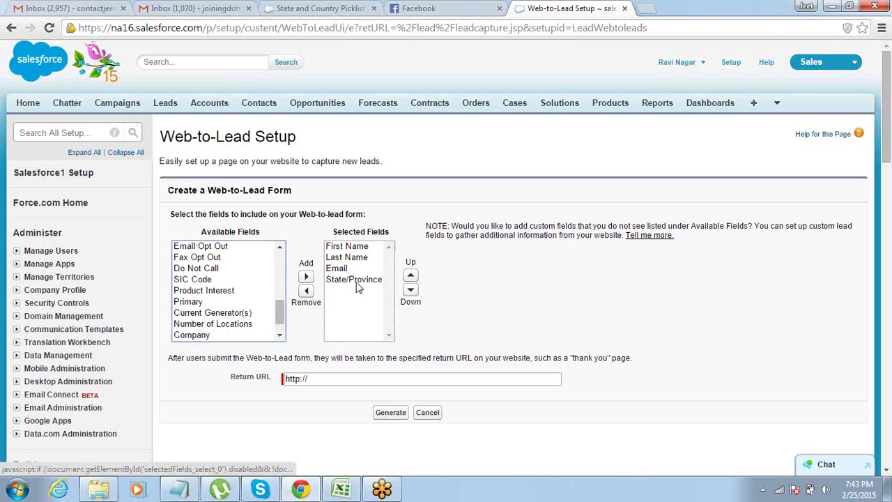
click(356, 280)
click(311, 297)
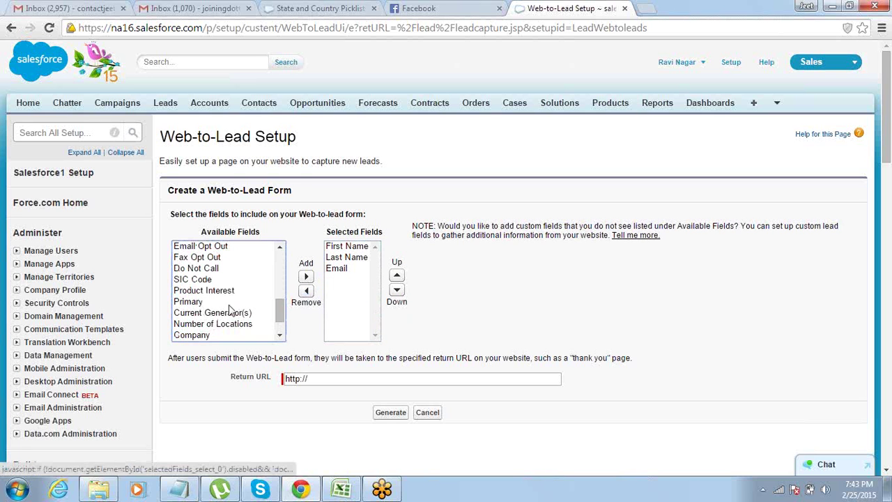
Add Mobile, City, State/Province and Country to the selected fields, in that order.
drag(279, 319, 280, 259)
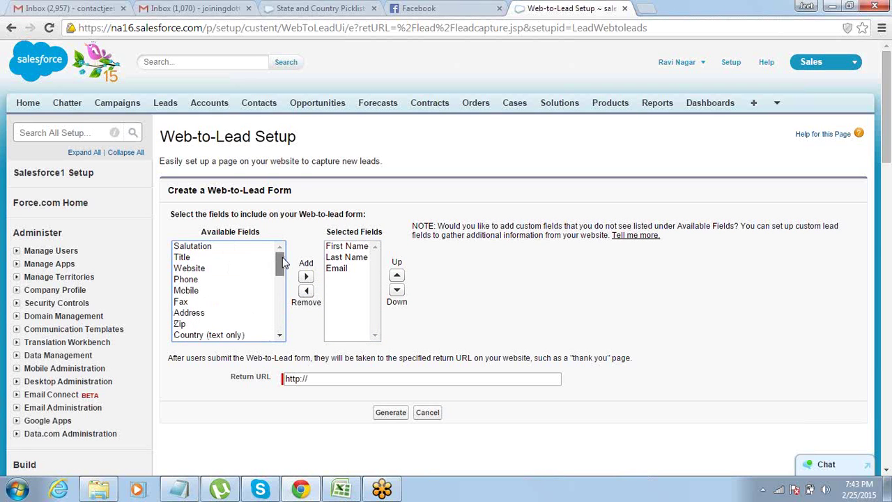
click(207, 291)
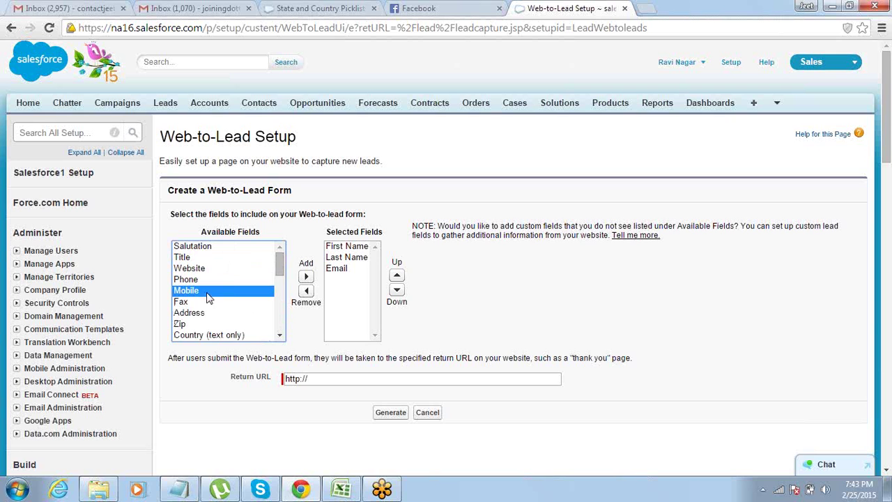
click(306, 277)
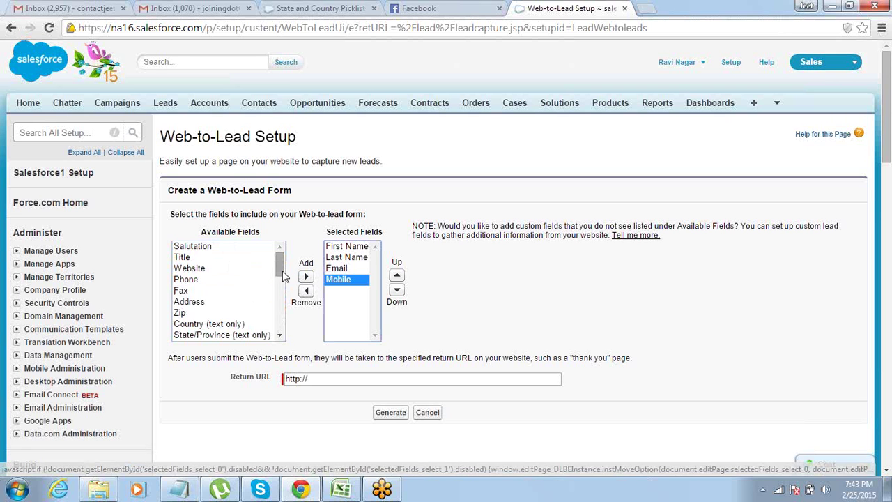
drag(280, 267, 283, 274)
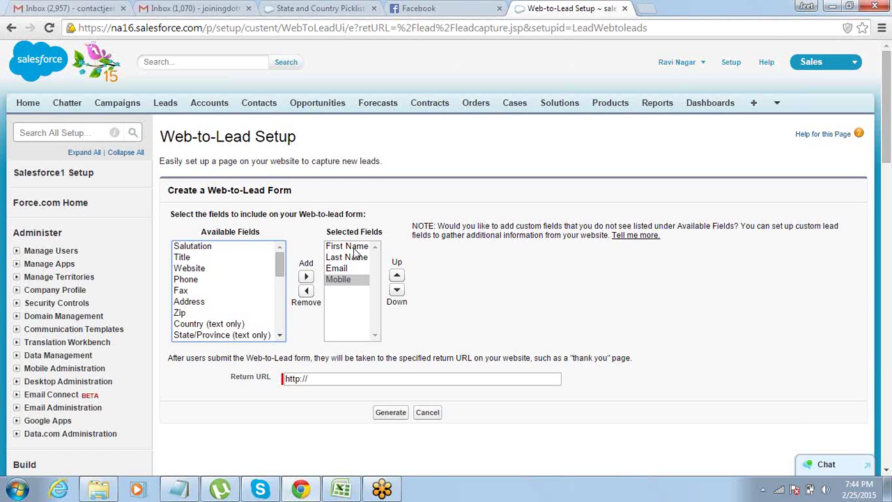
drag(279, 263, 278, 317)
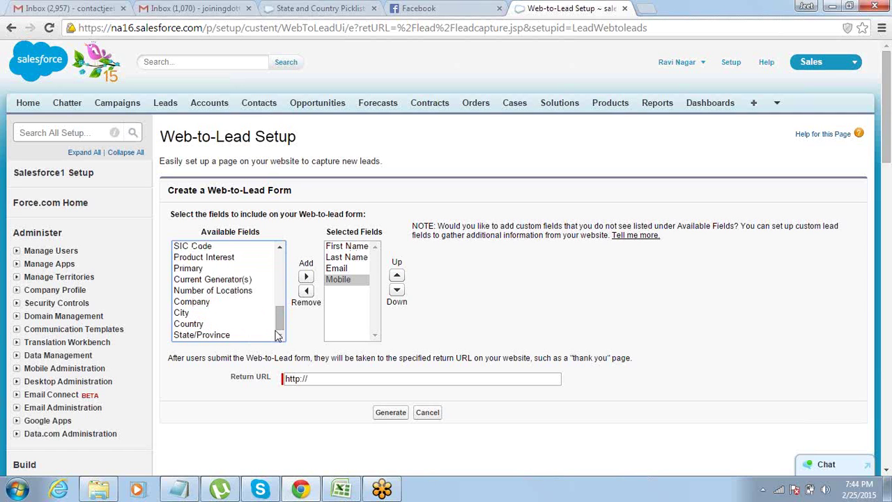
click(206, 314)
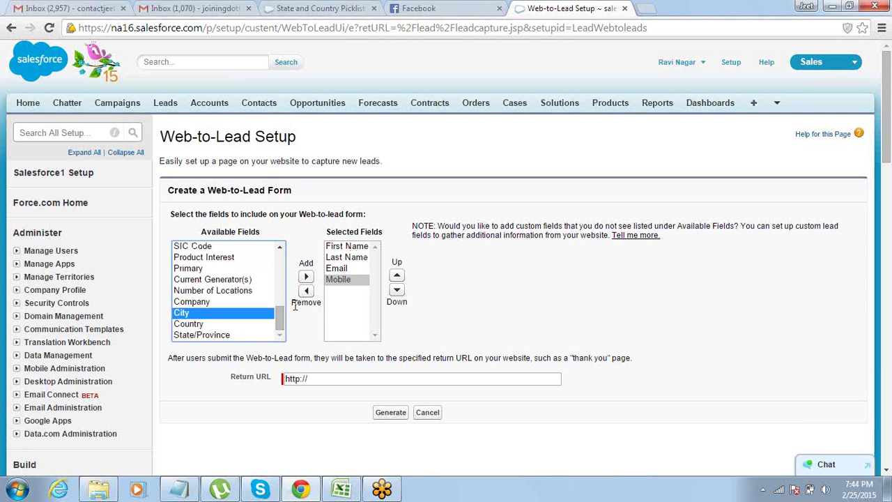
click(305, 275)
click(209, 334)
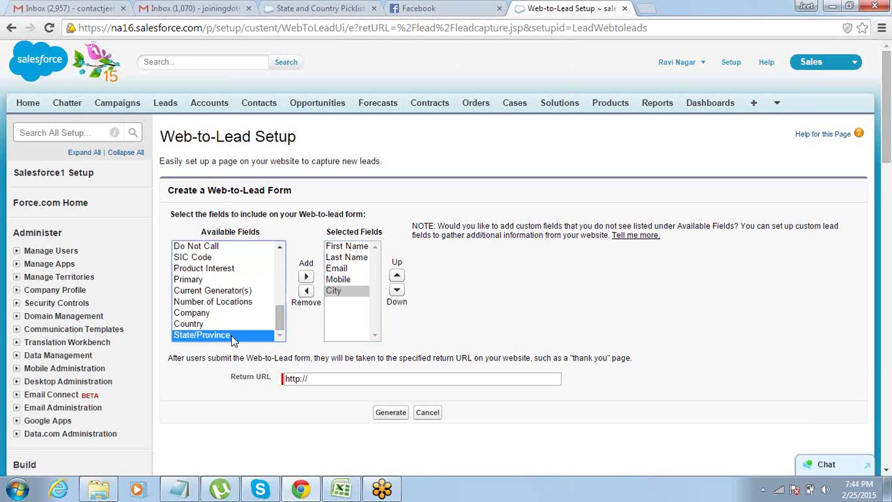
click(306, 276)
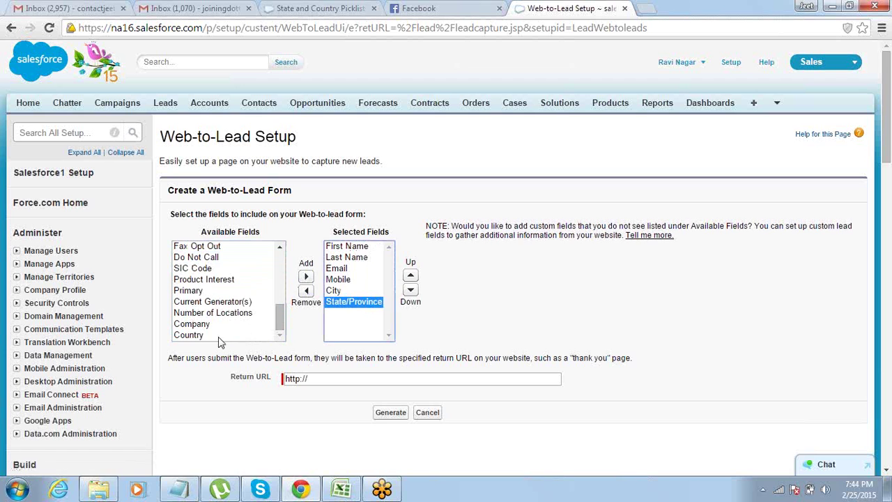
click(221, 335)
click(307, 277)
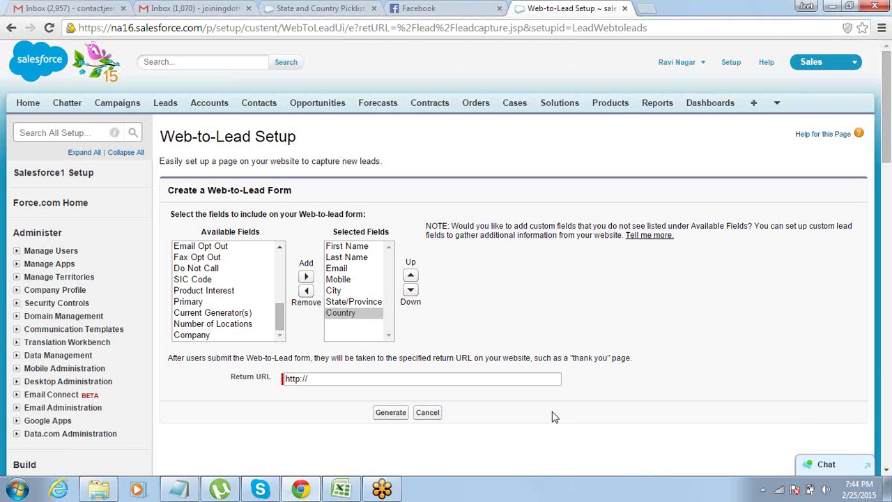
click(486, 382)
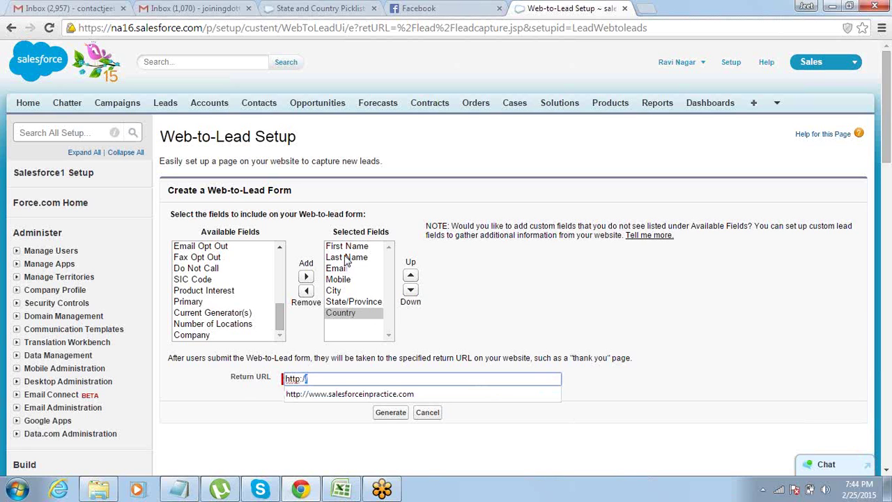
click(314, 379)
click(881, 228)
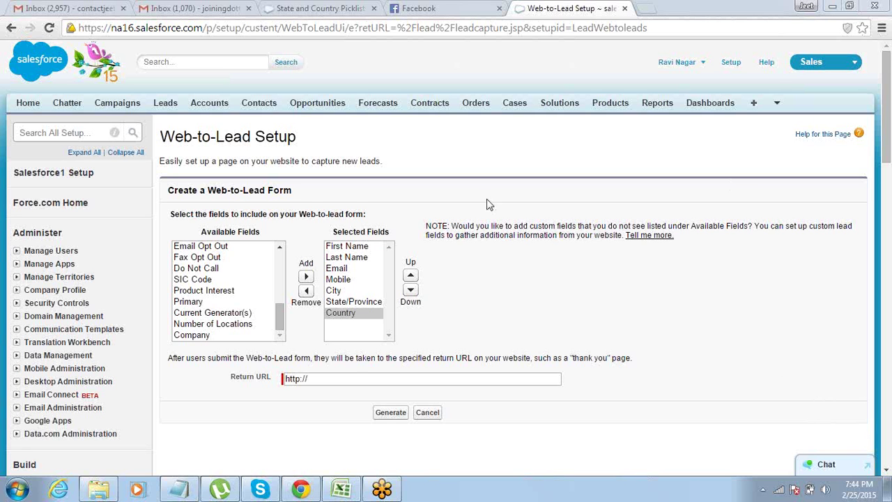
click(339, 377)
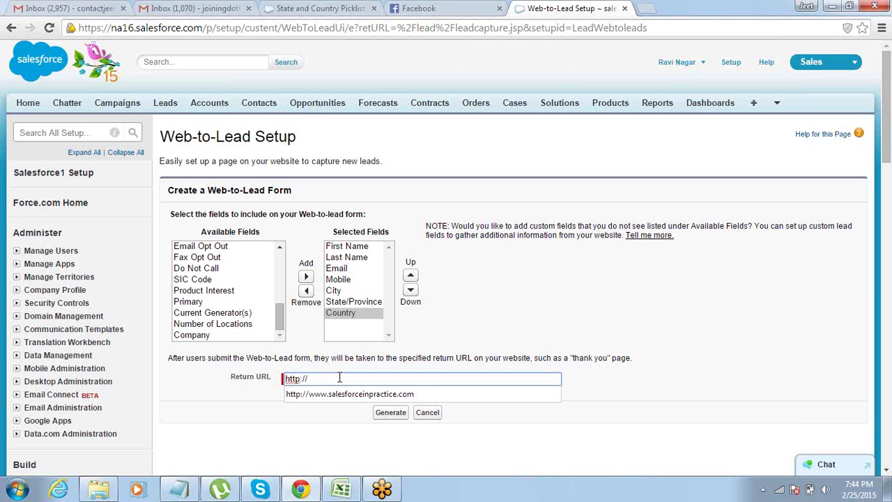
key(Down)
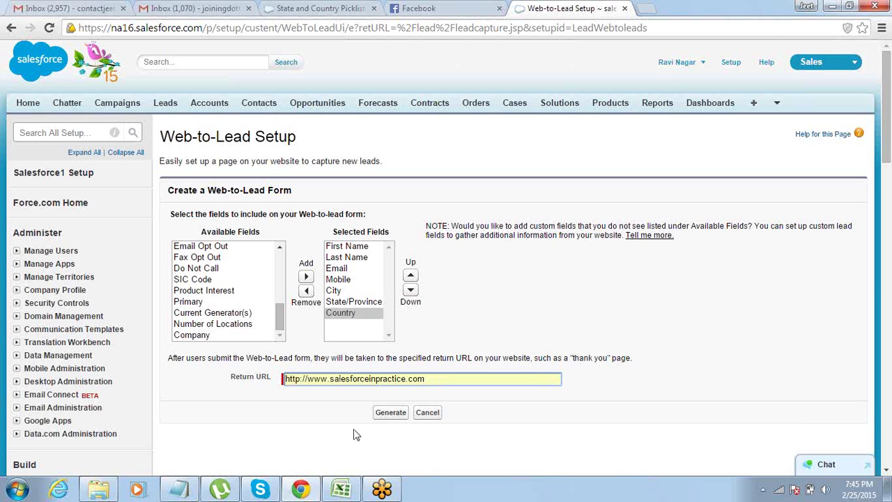
click(365, 378)
key(ctrl+a)
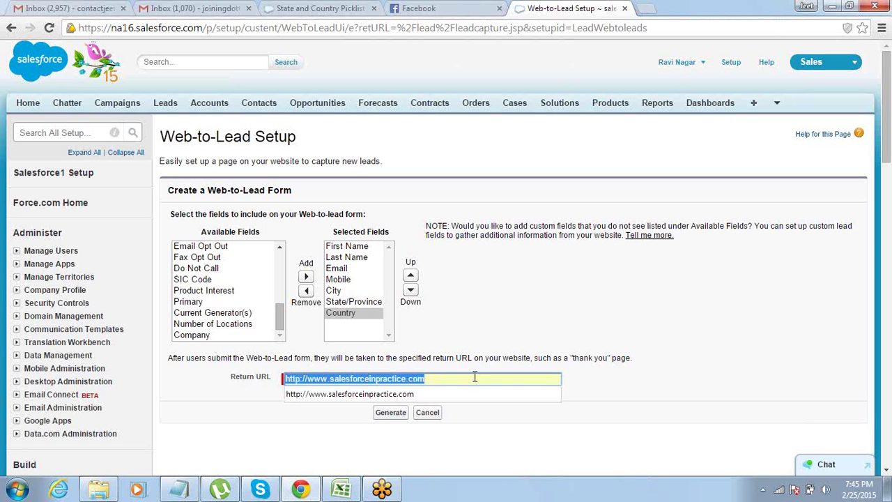
click(497, 336)
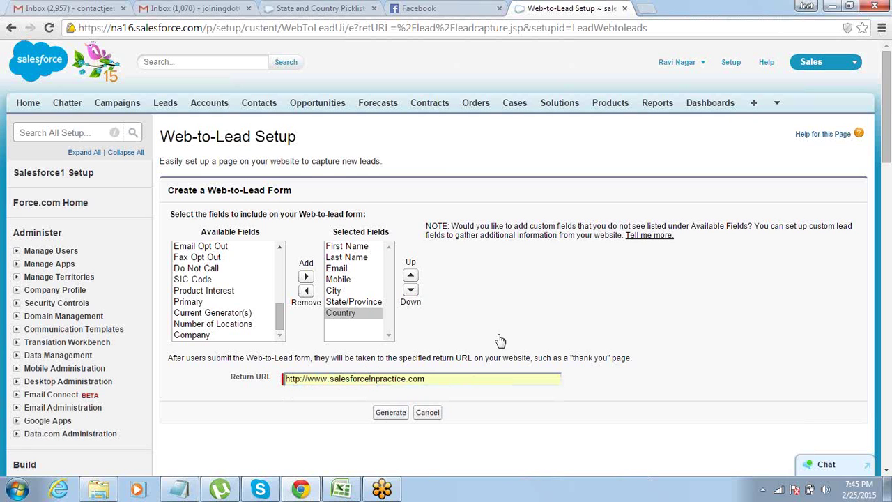
click(388, 416)
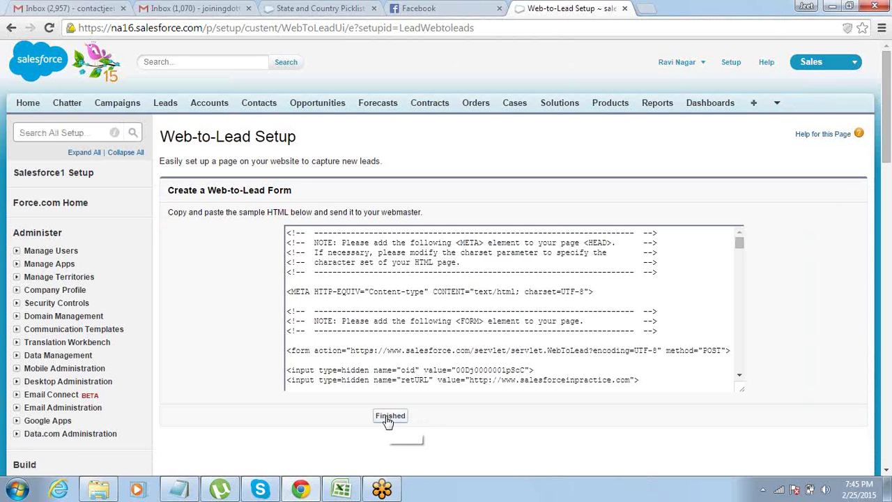
Select all of the generated Web-to-Lead HTML code for copying.
click(403, 350)
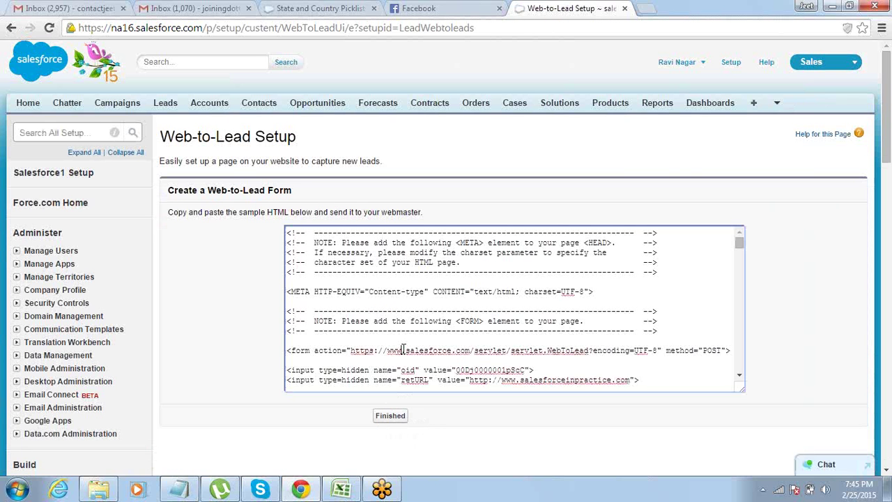
key(ctrl+a)
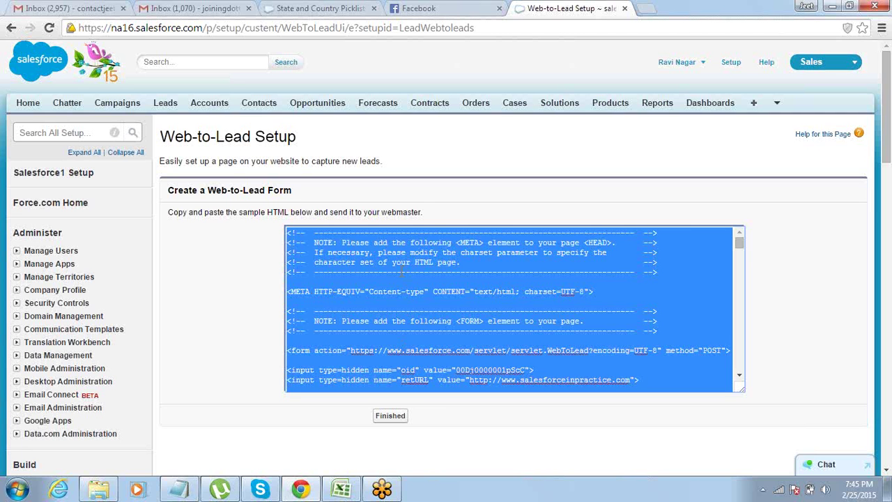
click(402, 272)
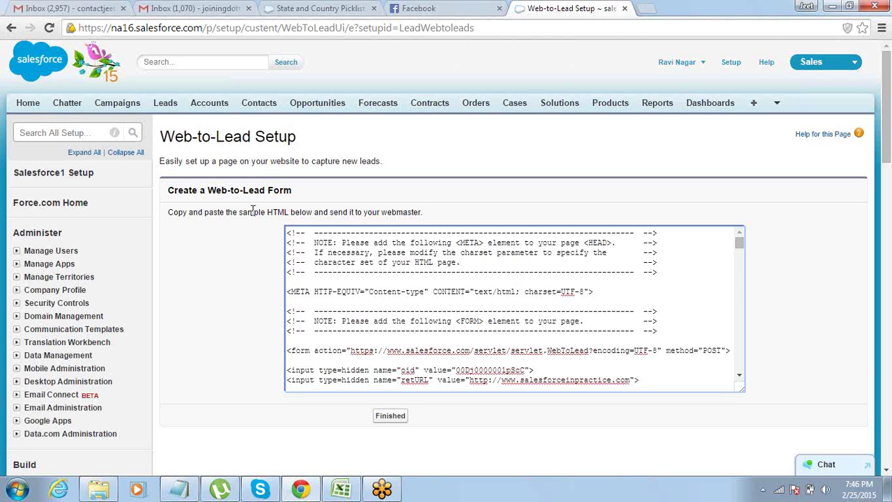
drag(168, 212, 294, 216)
drag(352, 212, 422, 211)
click(421, 212)
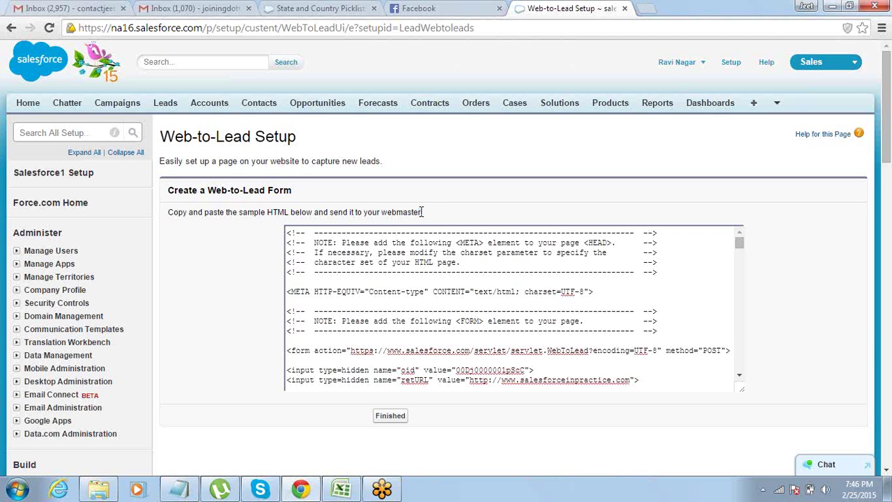
click(421, 273)
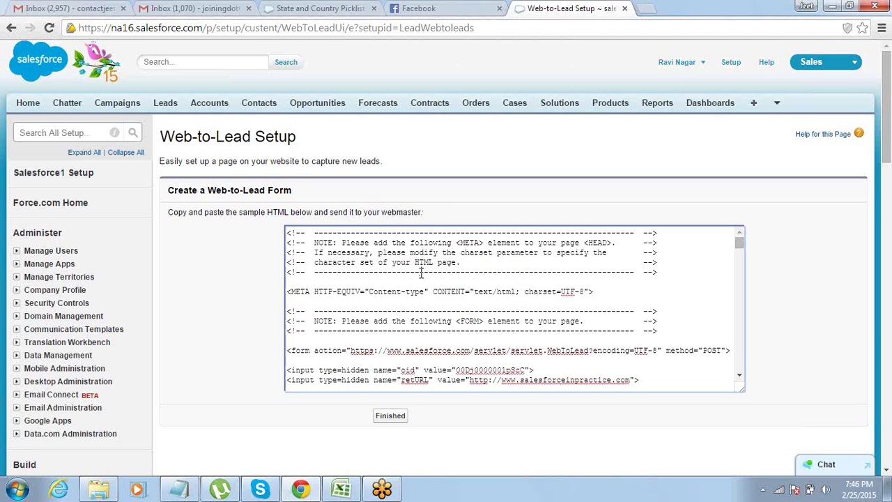
key(ctrl+a)
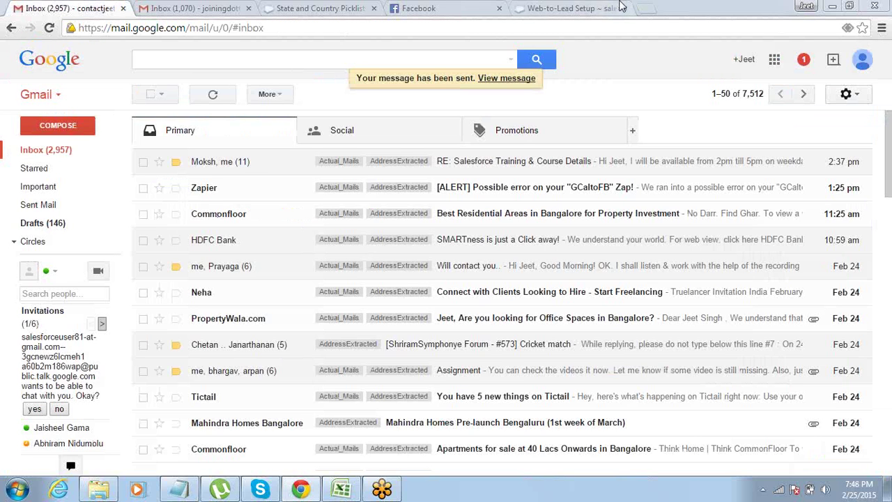
Return from Gmail to the Salesforce Web-to-Lead Setup tab.
click(552, 7)
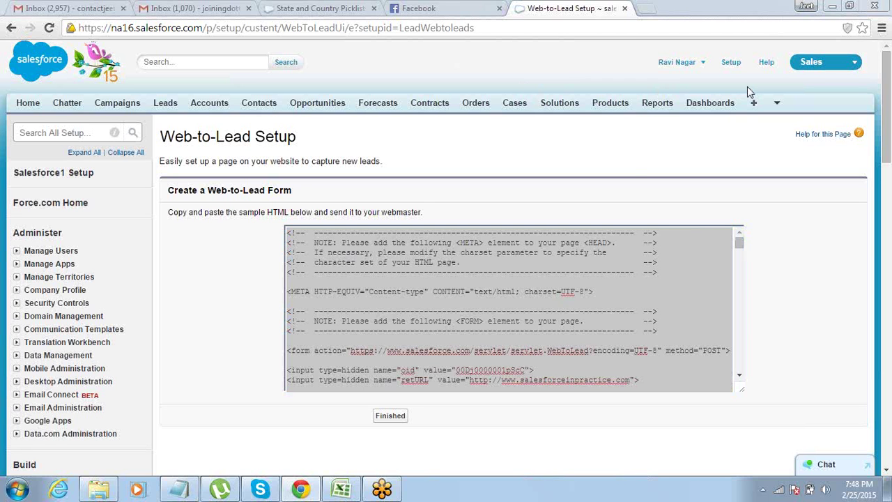
Paste the e-mailed Web-to-Lead HTML form code into the empty Notepad document.
click(629, 162)
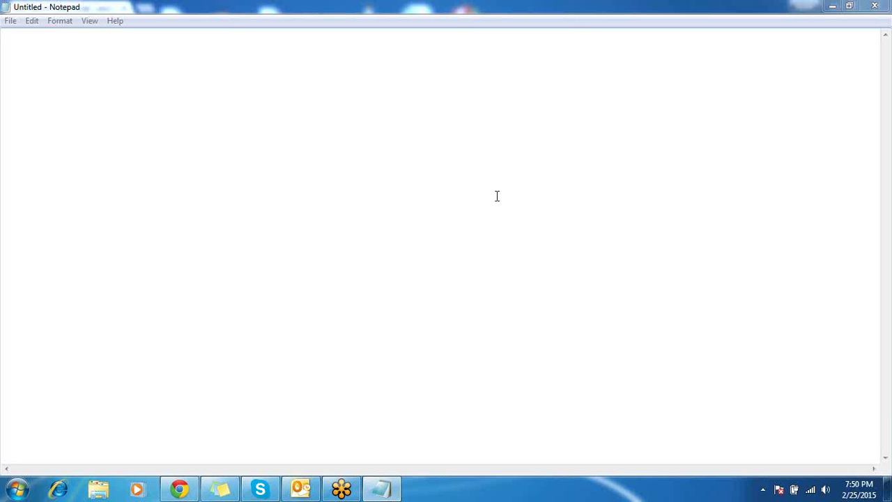
click(182, 491)
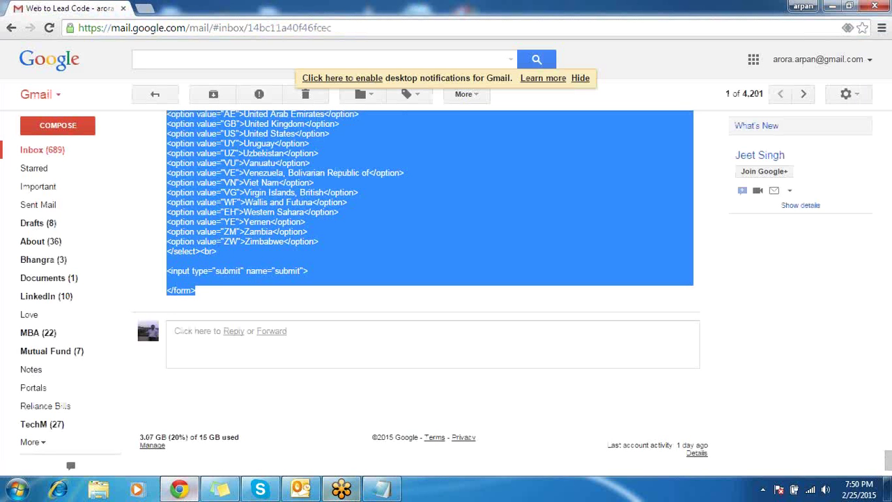
click(382, 494)
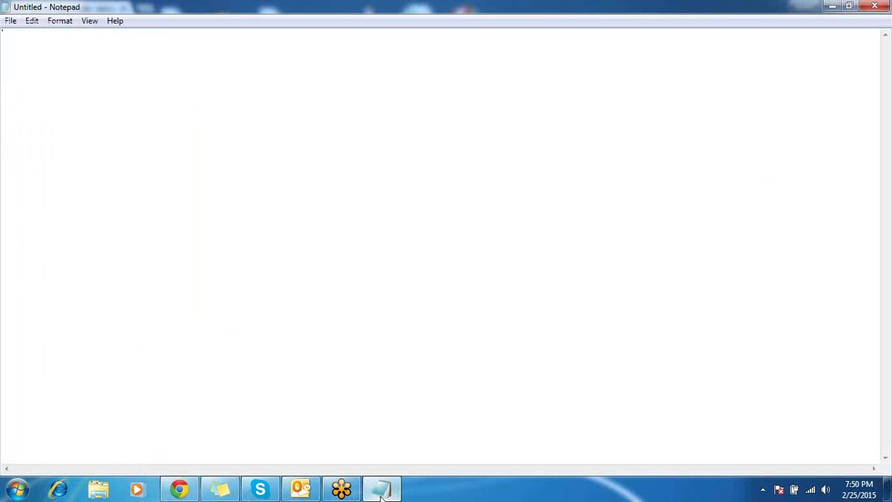
key(ctrl+v)
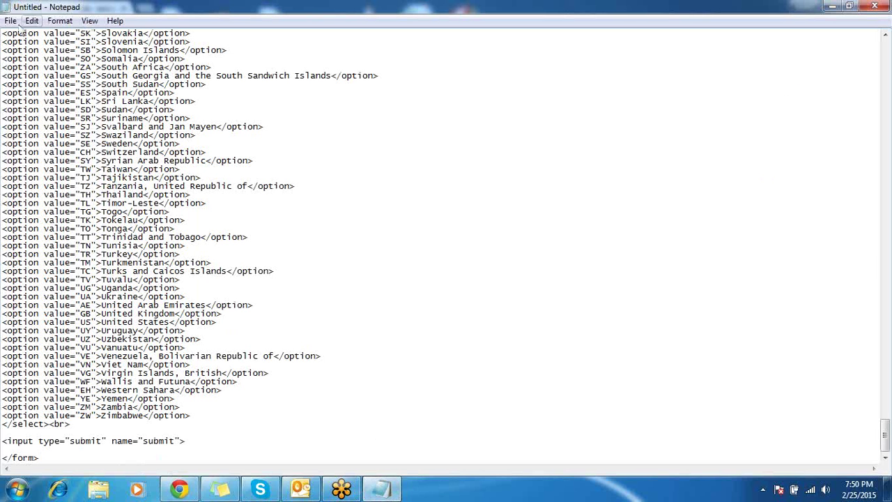
click(11, 20)
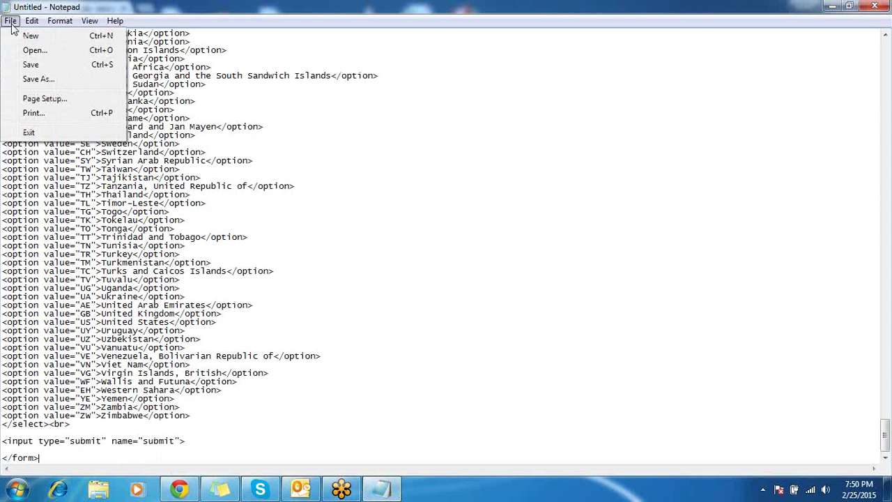
Save the Notepad code to the Desktop as Web2lead.html.
click(38, 79)
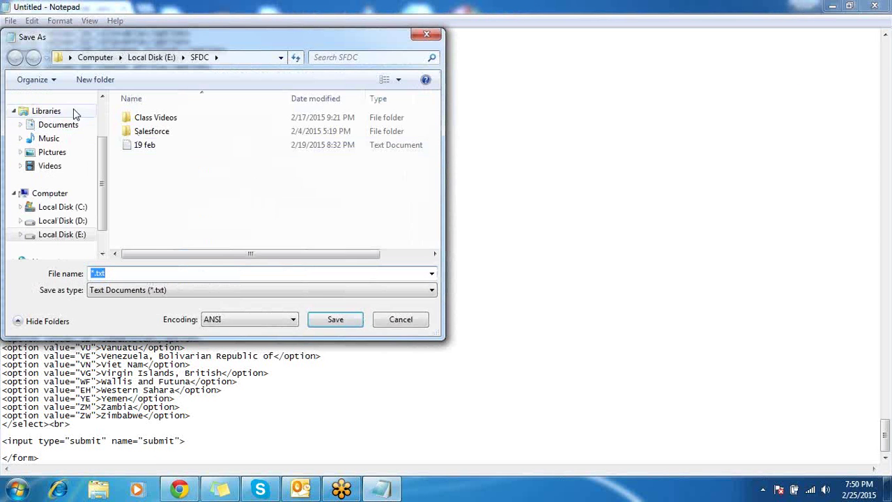
scroll(101, 160, up, 1)
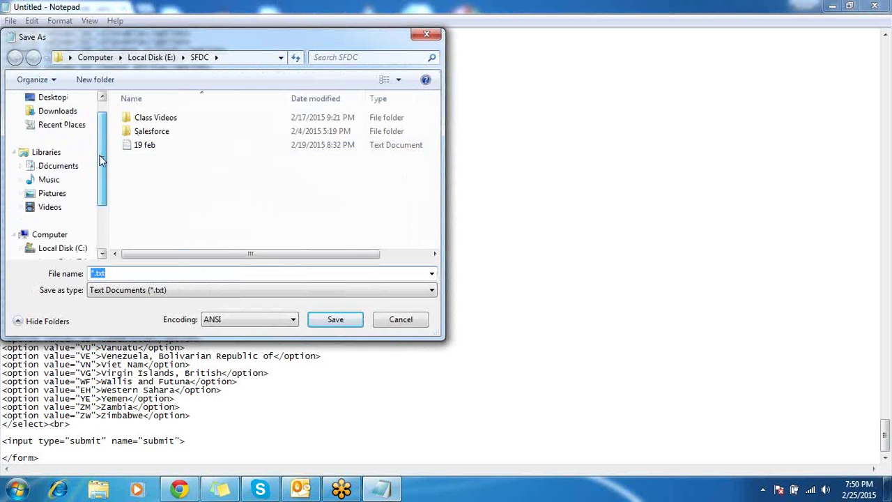
scroll(101, 160, up, 1)
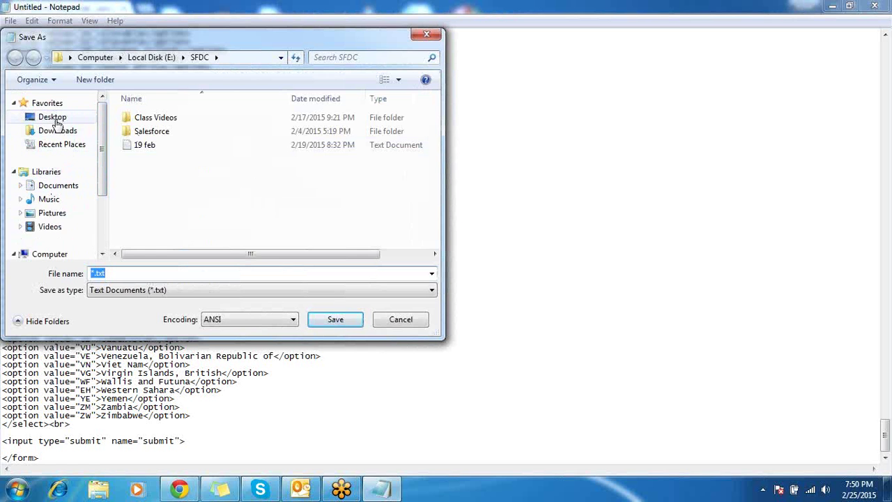
click(52, 117)
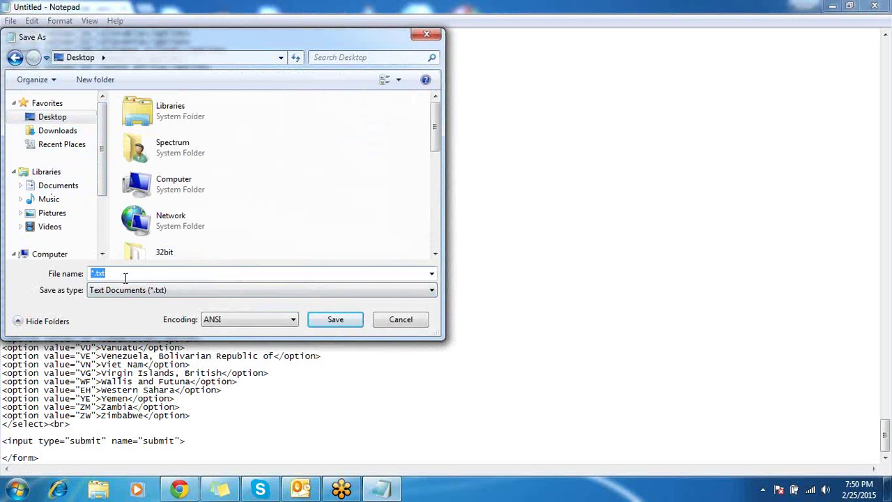
text(Web2lead)
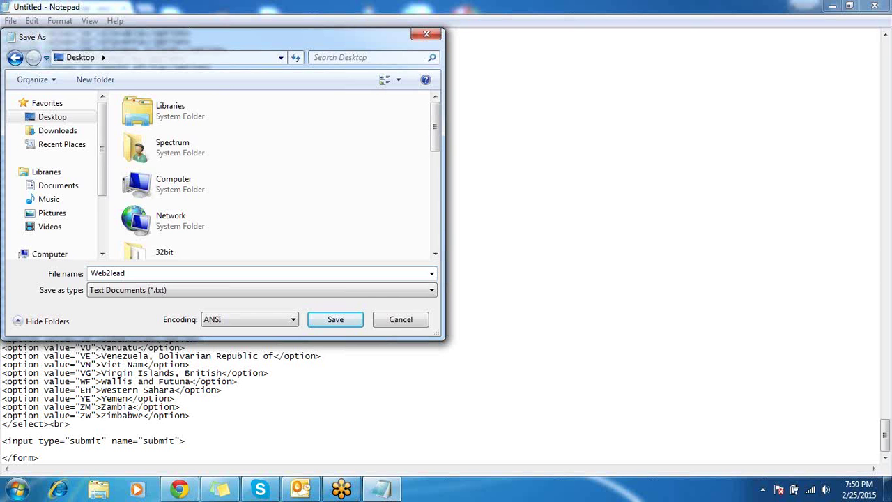
text(.html)
key(Return)
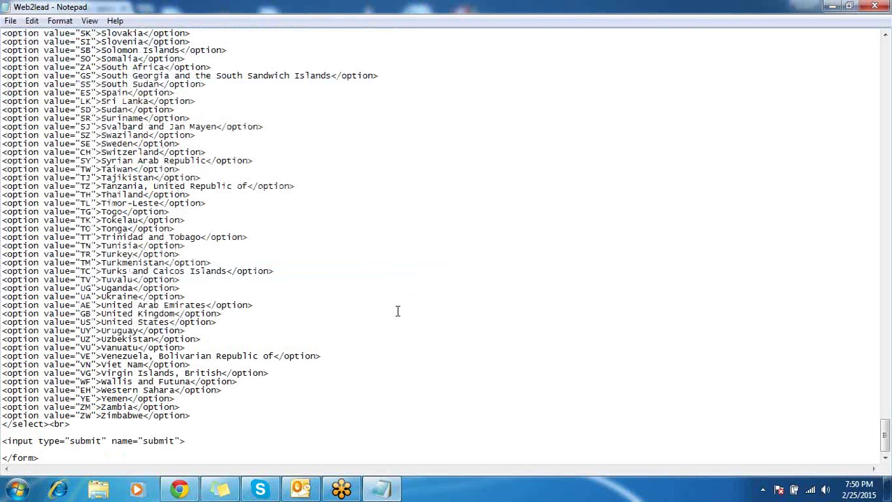
Cancel a second Save As without changes and reveal the desktop with Win+D.
click(9, 20)
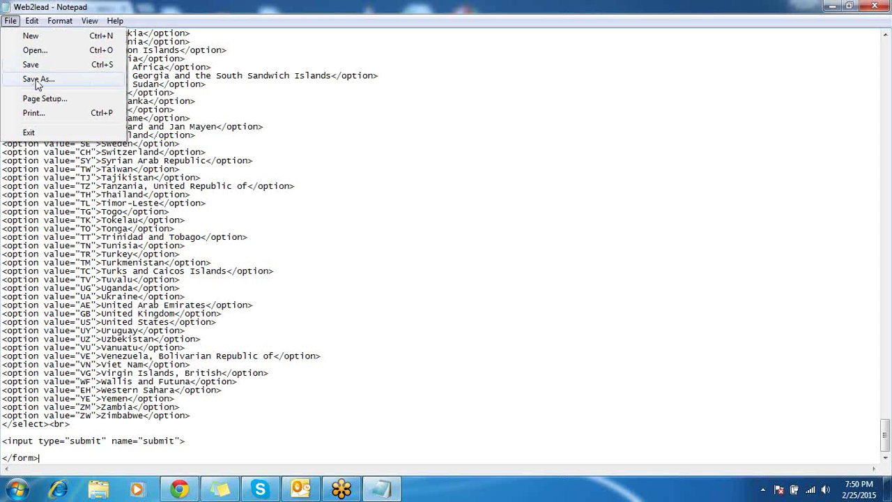
click(37, 79)
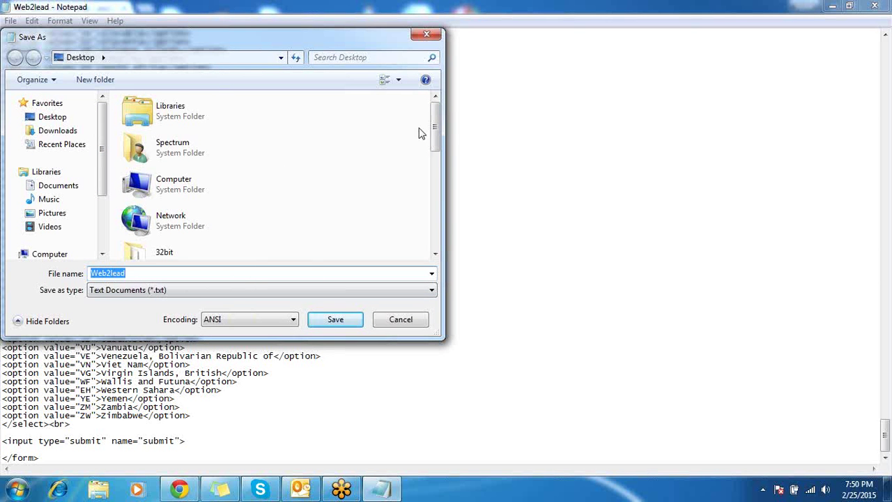
drag(436, 124, 438, 230)
click(403, 321)
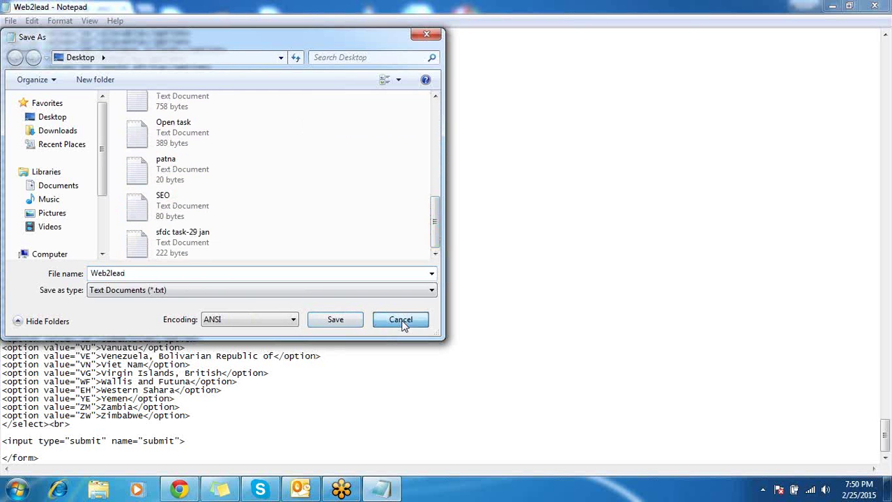
click(499, 263)
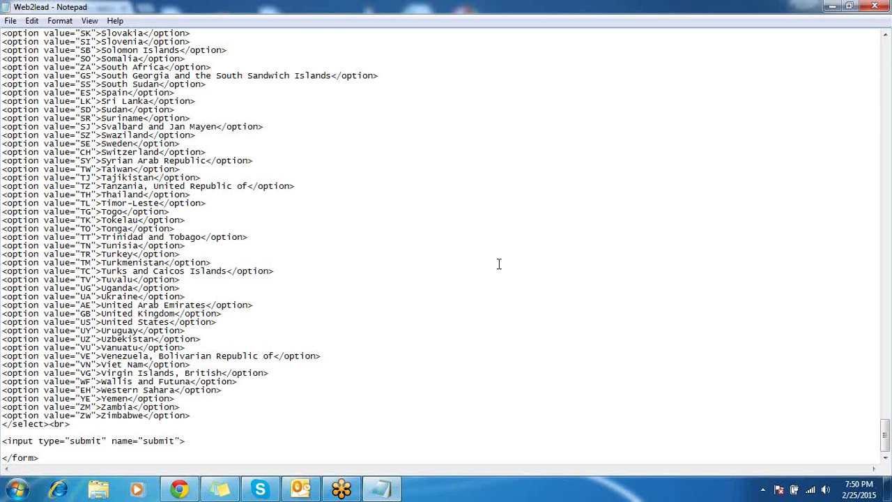
key(super+d)
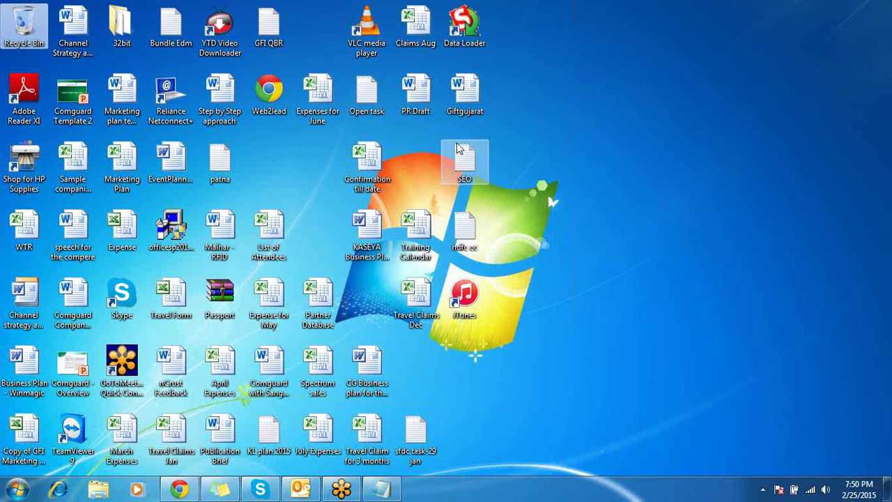
Open the Web2lead.html file from the desktop in Chrome.
click(458, 109)
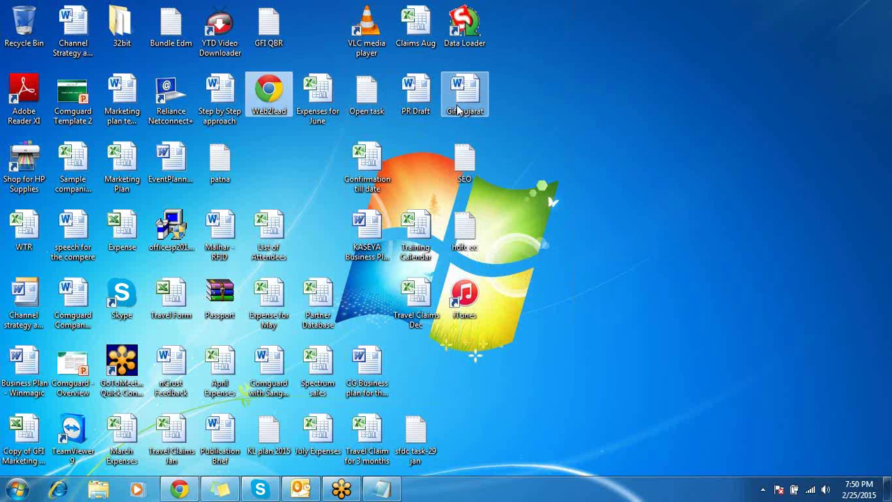
click(273, 101)
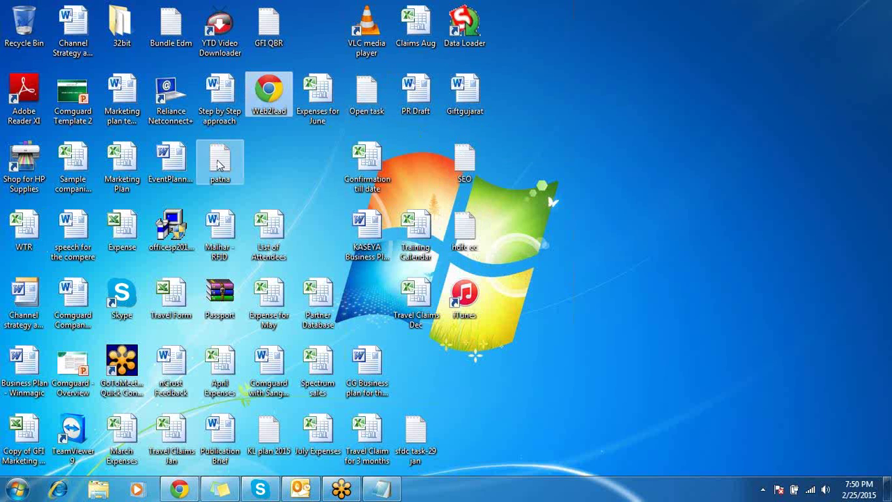
double_click(278, 98)
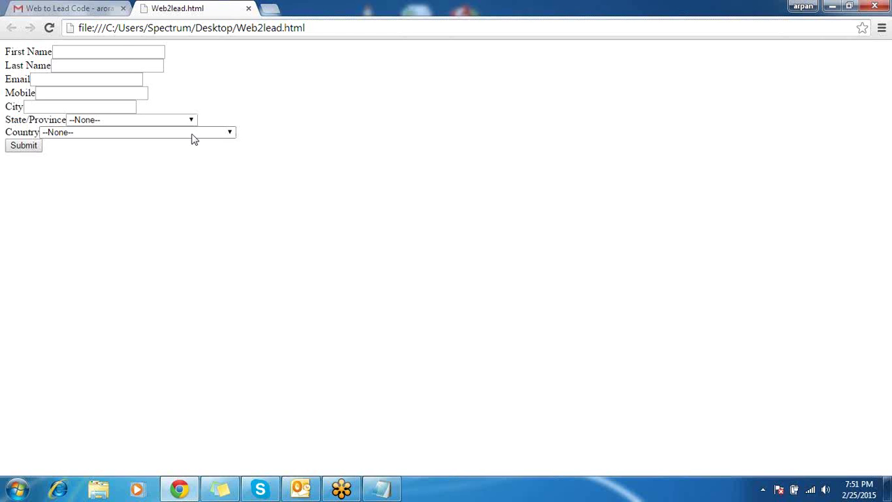
Fill in the test lead's first name, last name, e-mail address and mobile number.
click(123, 58)
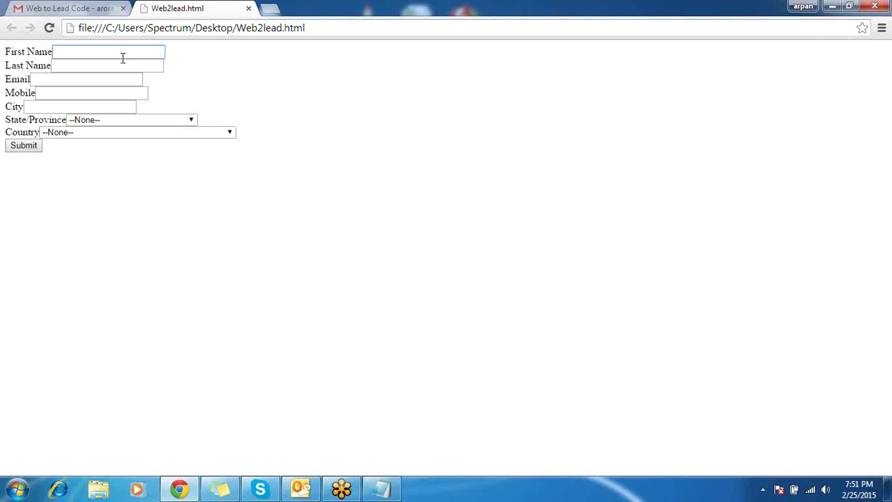
click(93, 68)
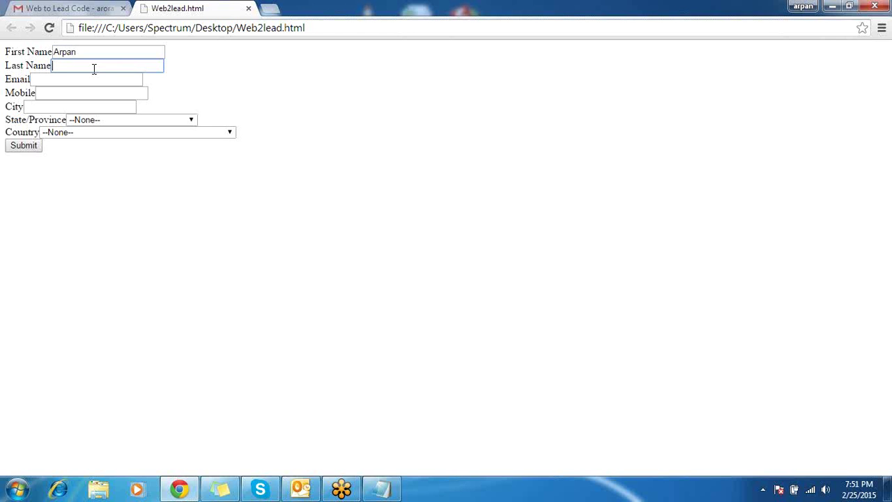
click(64, 81)
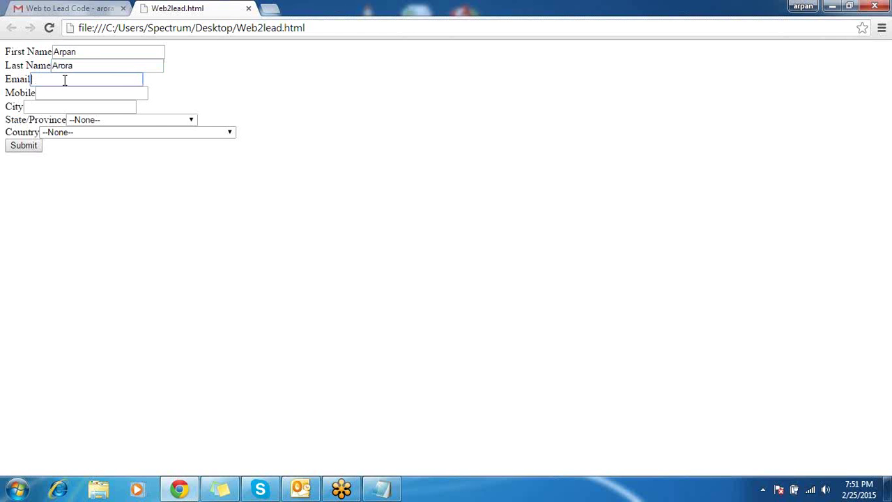
text(aror)
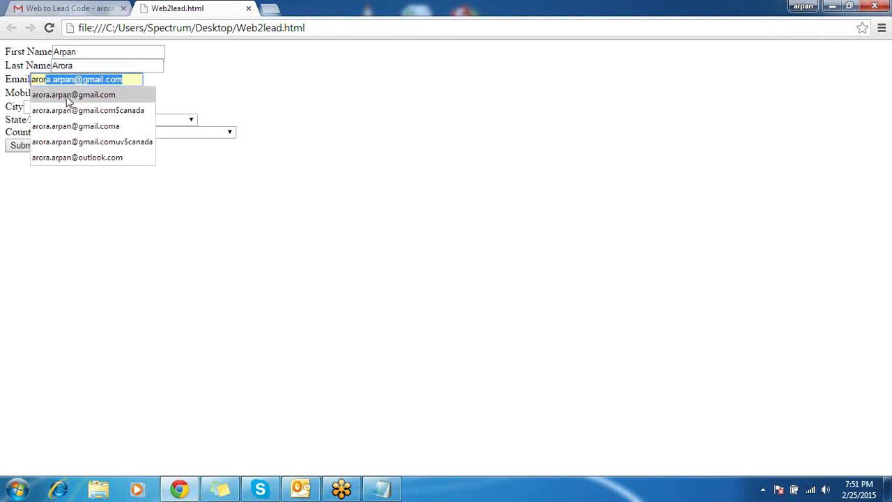
click(66, 96)
click(86, 94)
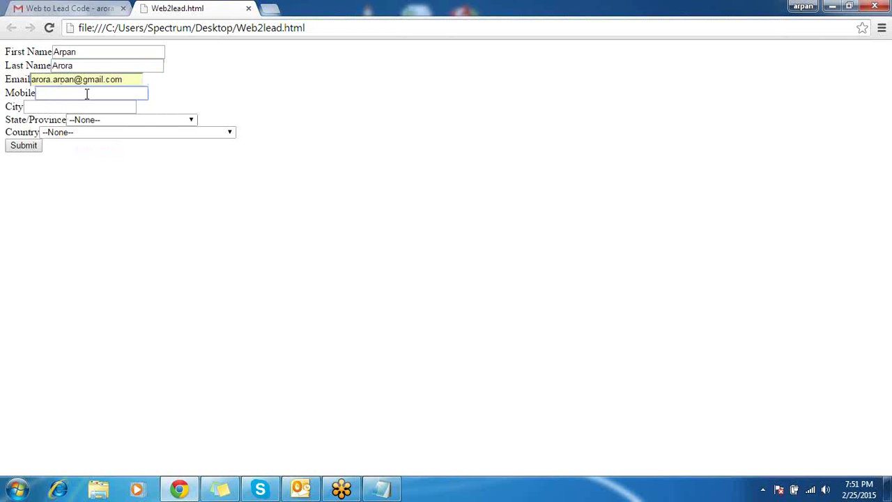
drag(83, 94, 38, 101)
text(123456789)
drag(127, 79, 3, 70)
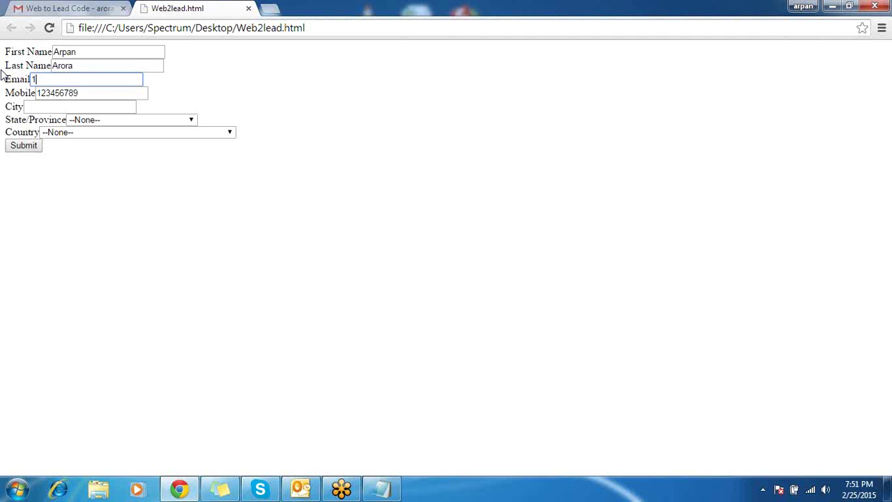
Enter NewYork as the lead's city, correcting the typo.
click(63, 107)
text(Mumbai)
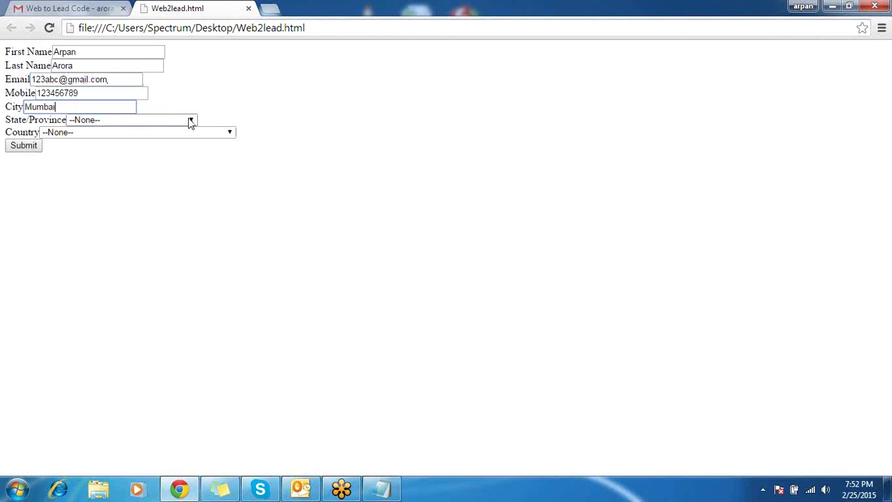
click(190, 121)
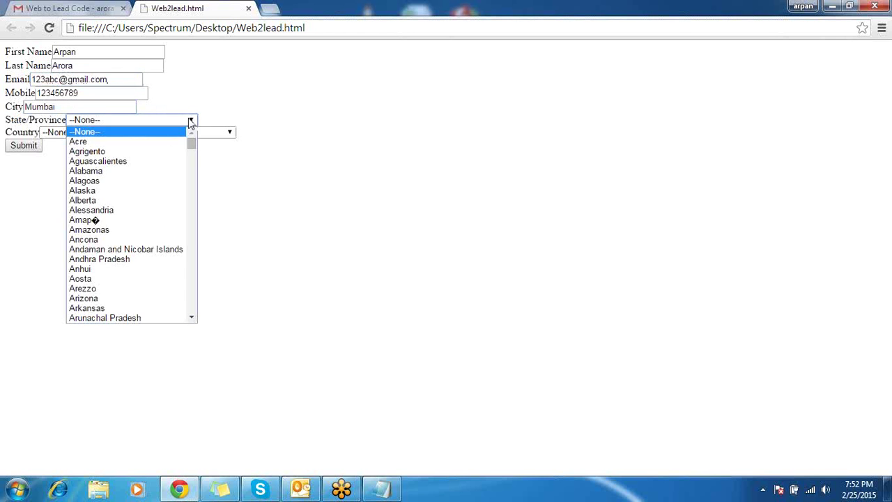
click(82, 108)
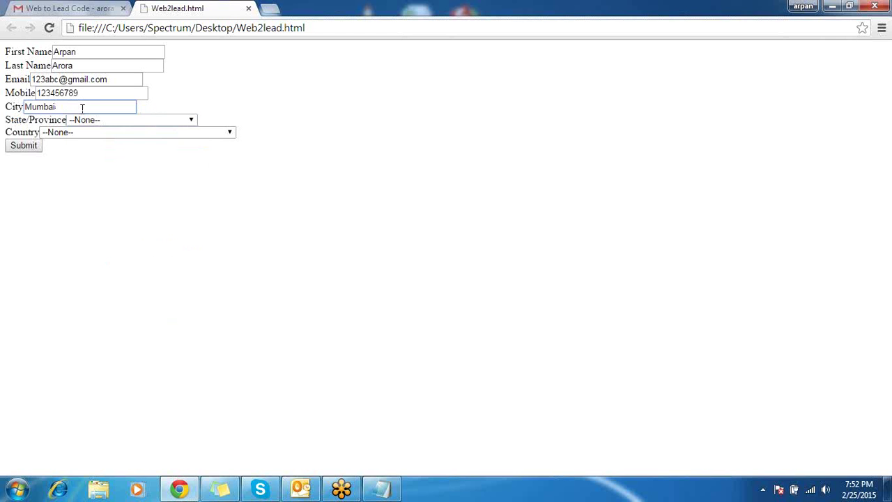
drag(83, 108, 2, 108)
text(NewYea)
text(rk)
key(BackSpace)
key(BackSpace)
key(BackSpace)
key(BackSpace)
text(ork)
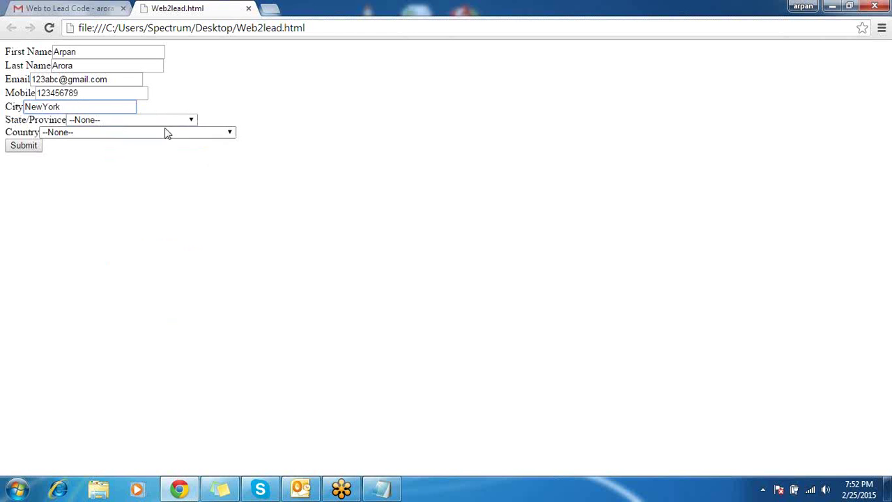
Choose Gansu as state/province and Angola as country, then submit the form.
click(173, 122)
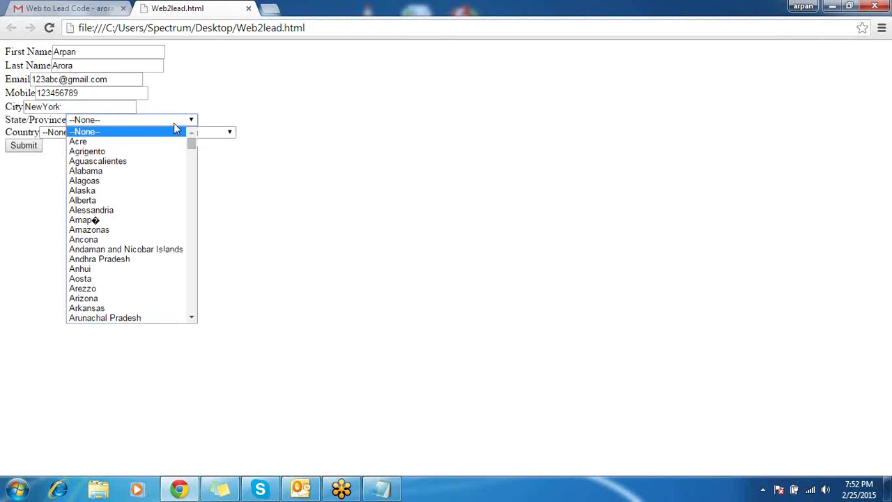
click(195, 159)
drag(195, 159, 194, 192)
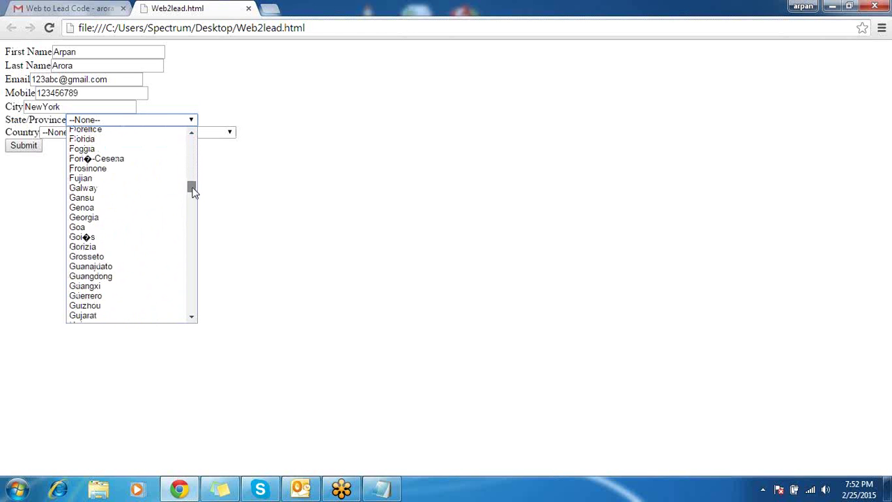
click(94, 200)
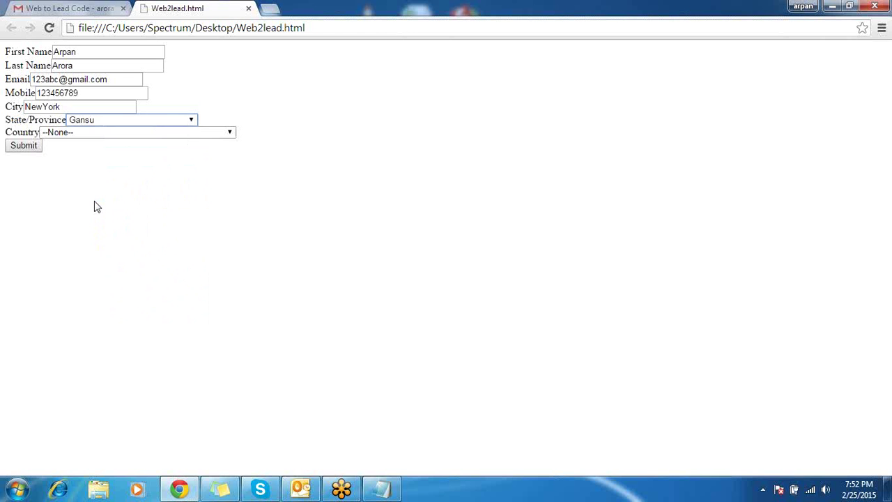
click(171, 132)
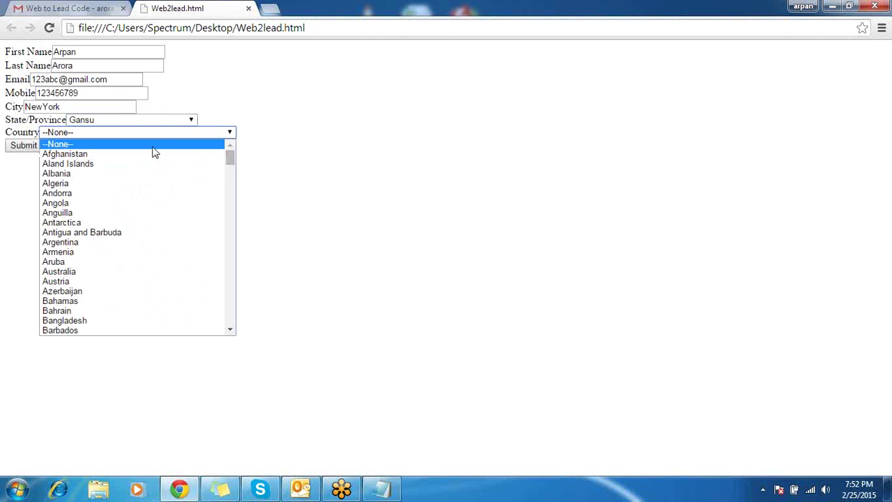
click(176, 203)
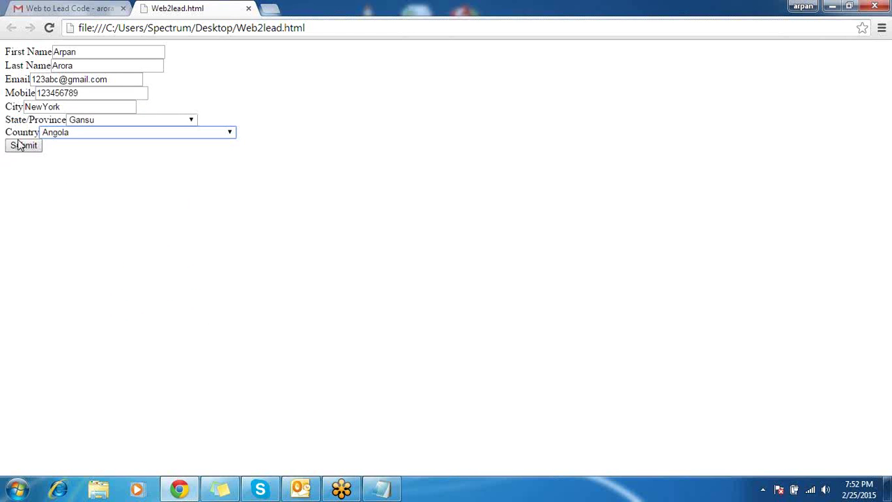
click(20, 149)
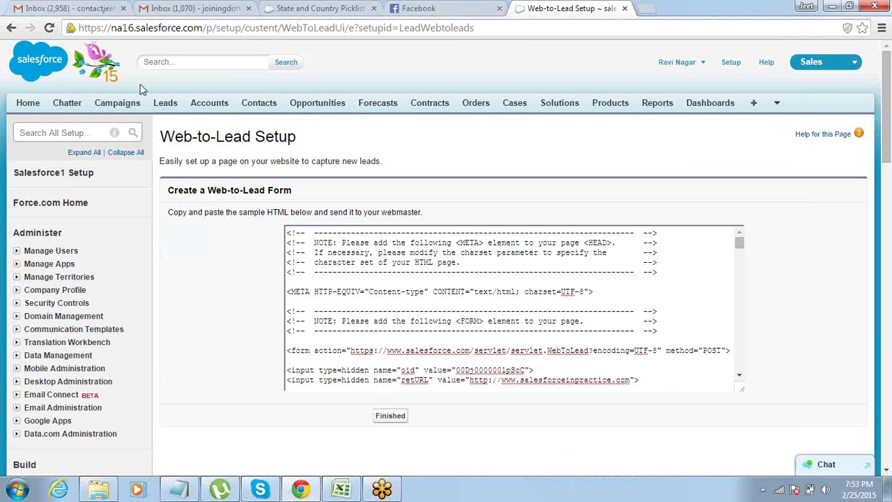
Show the Today's Leads list on the Leads tab, listing the new Karnataka web lead.
click(165, 109)
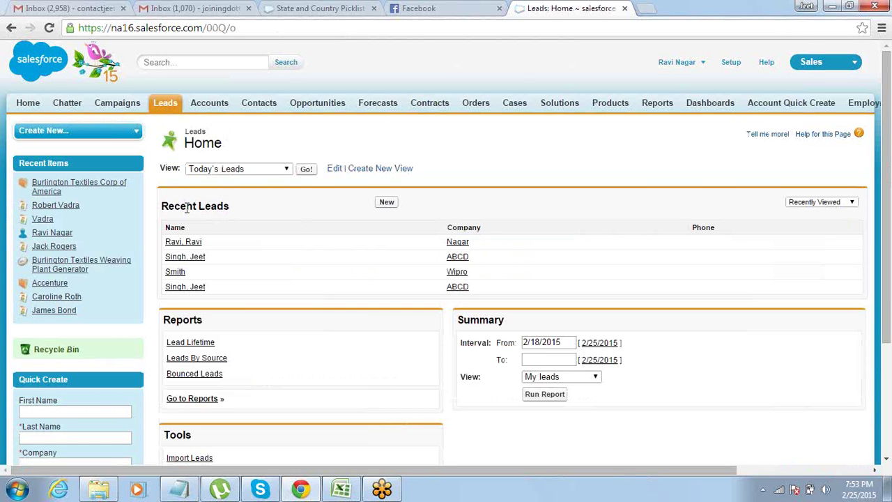
click(307, 171)
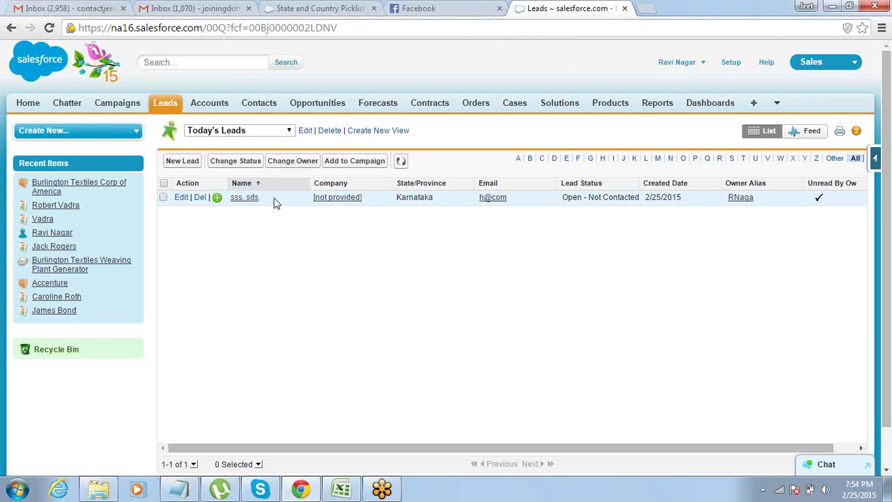
Refresh the page and keep Today's Leads as the selected lead view.
click(48, 28)
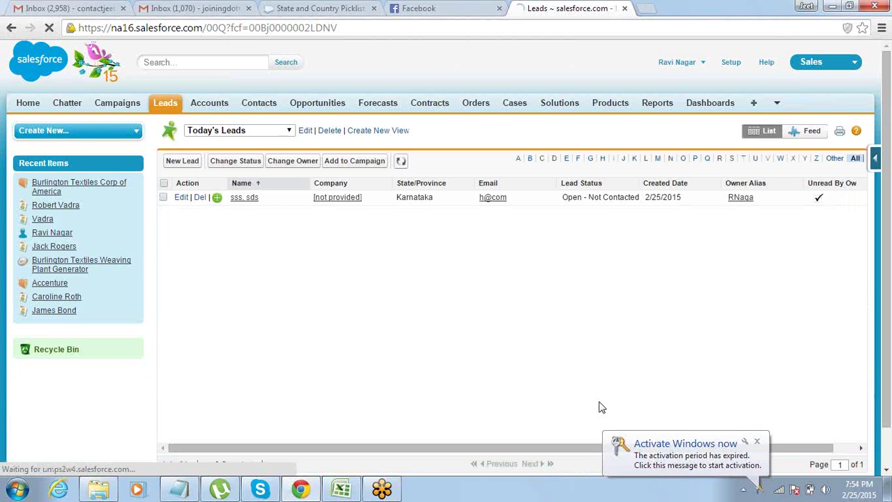
click(756, 441)
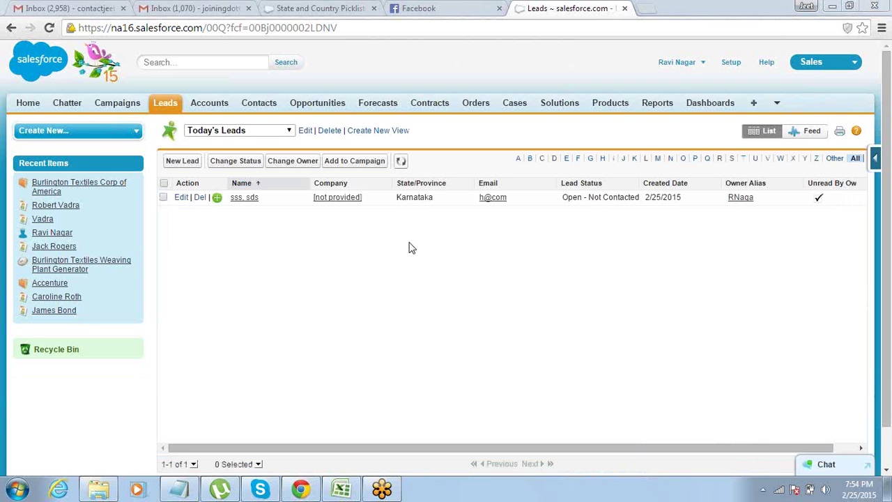
click(288, 132)
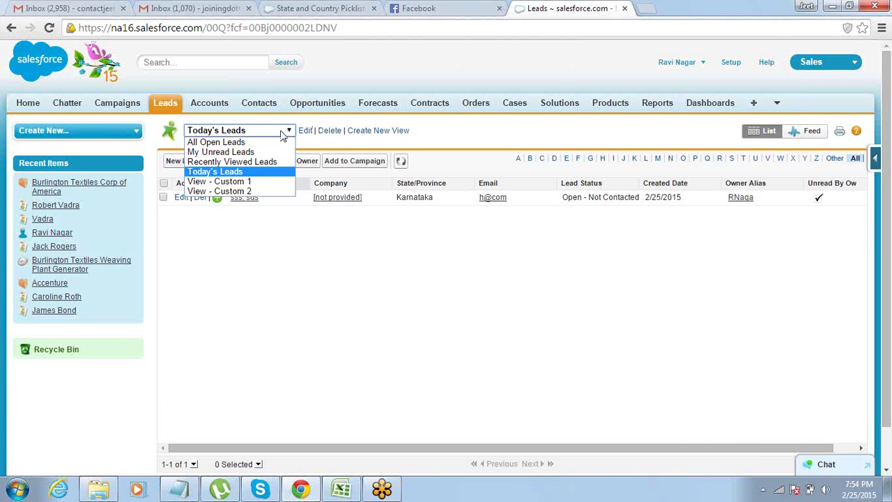
click(265, 174)
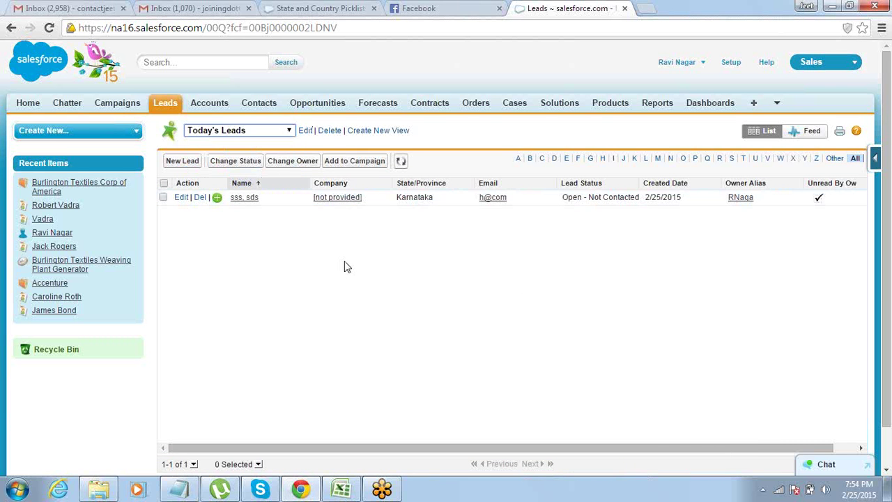
Open the sds sss lead record, scroll through its details, then go back to the list.
click(248, 199)
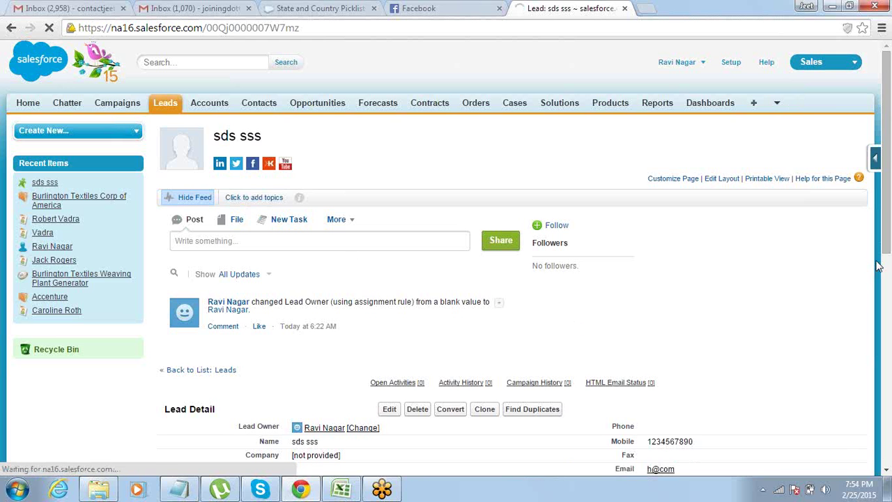
scroll(889, 253, down, 2)
drag(891, 254, 890, 202)
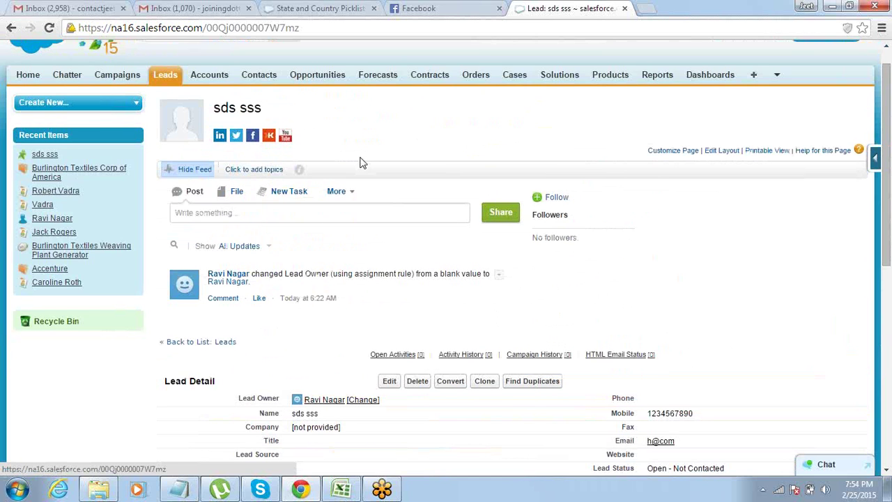
click(10, 32)
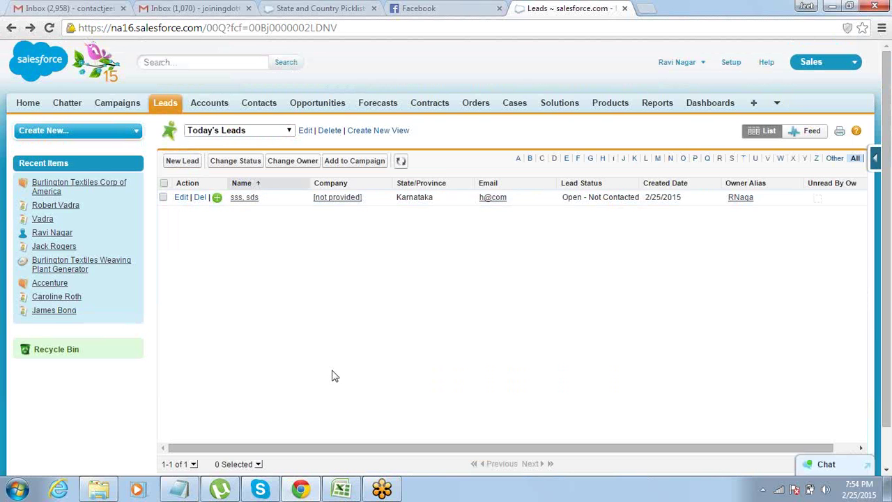
mouse_move(382, 489)
click(48, 28)
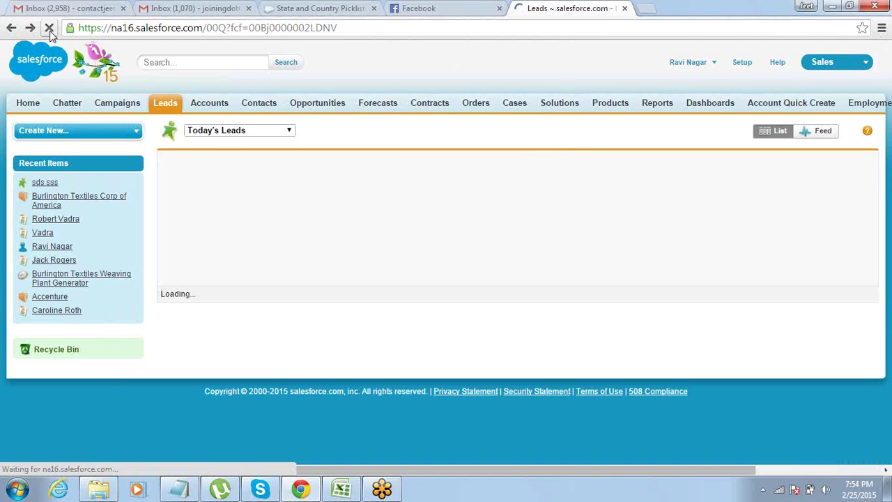
click(288, 131)
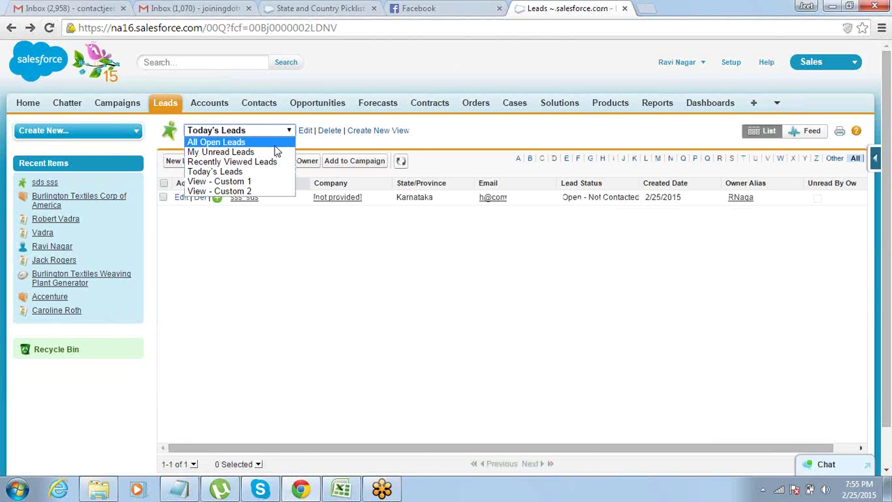
click(275, 145)
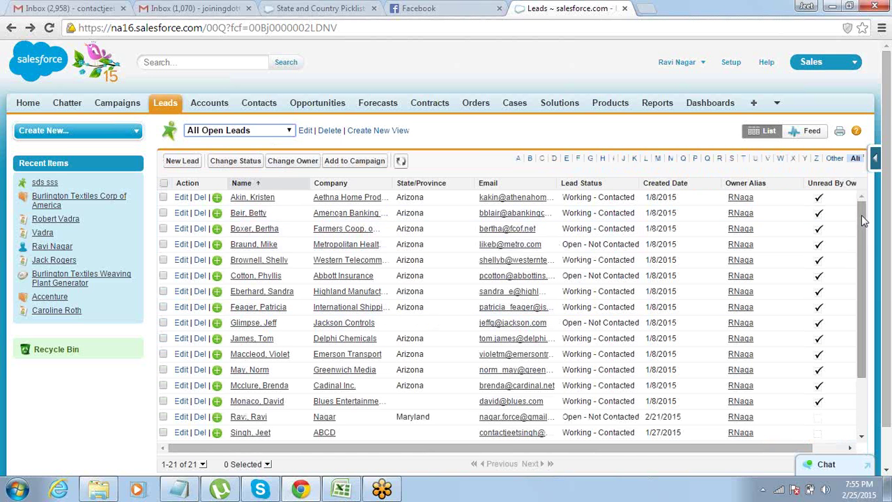
drag(861, 215, 862, 294)
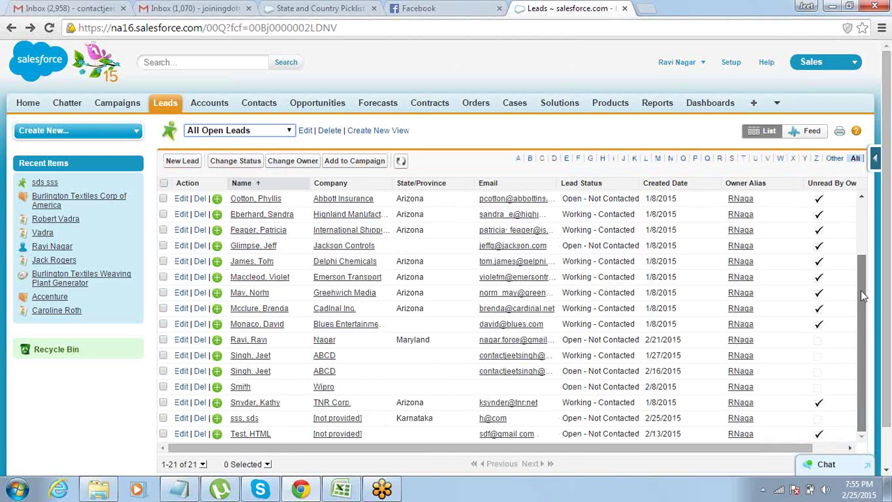
drag(861, 278, 864, 211)
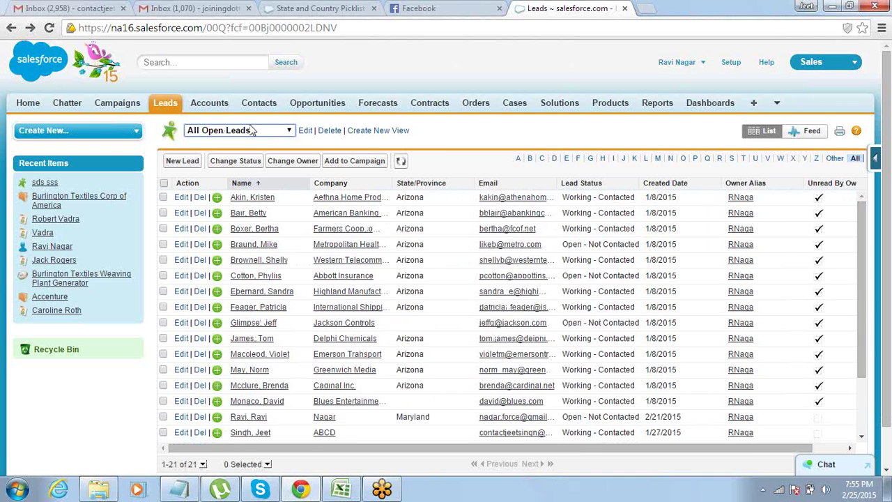
click(289, 131)
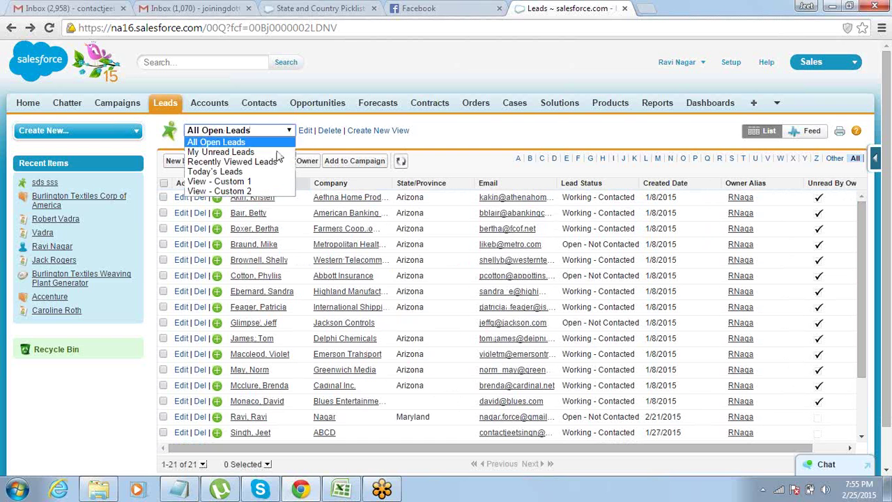
click(269, 171)
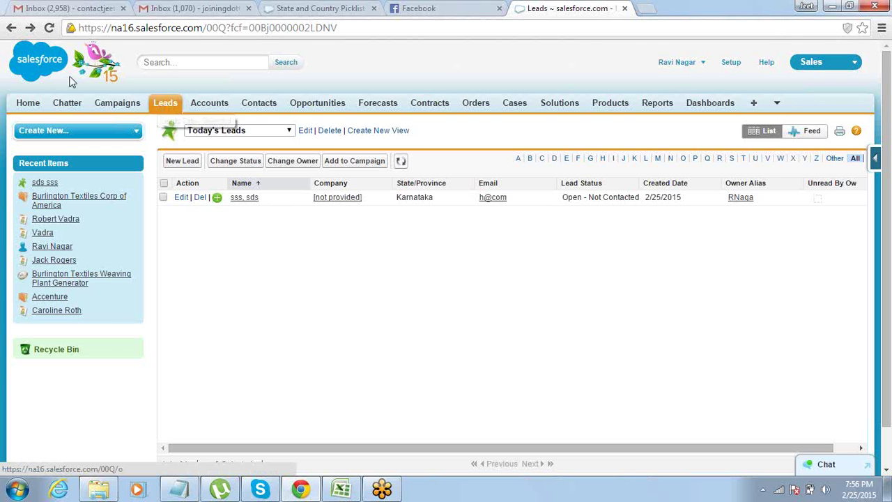
Reload the Leads page and scroll Today's Leads to find the new New Jersey lead.
click(164, 103)
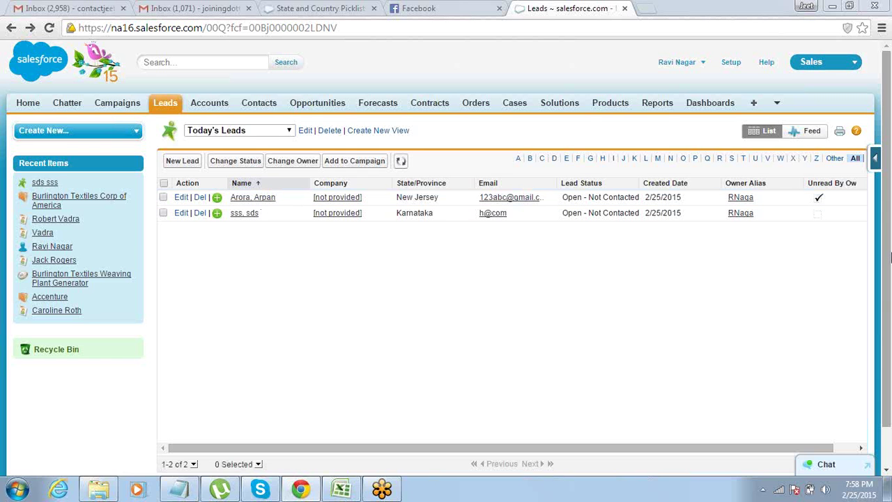
drag(889, 247, 886, 347)
scroll(887, 346, up, 1)
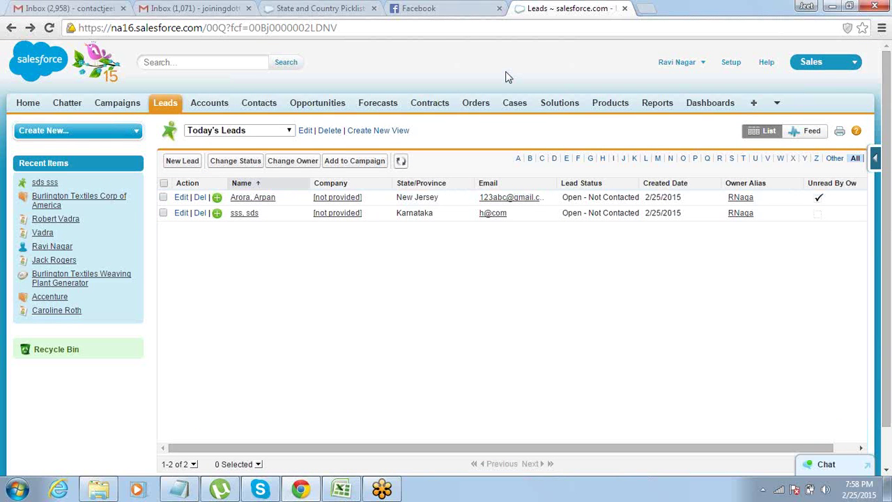
scroll(888, 343, down, 1)
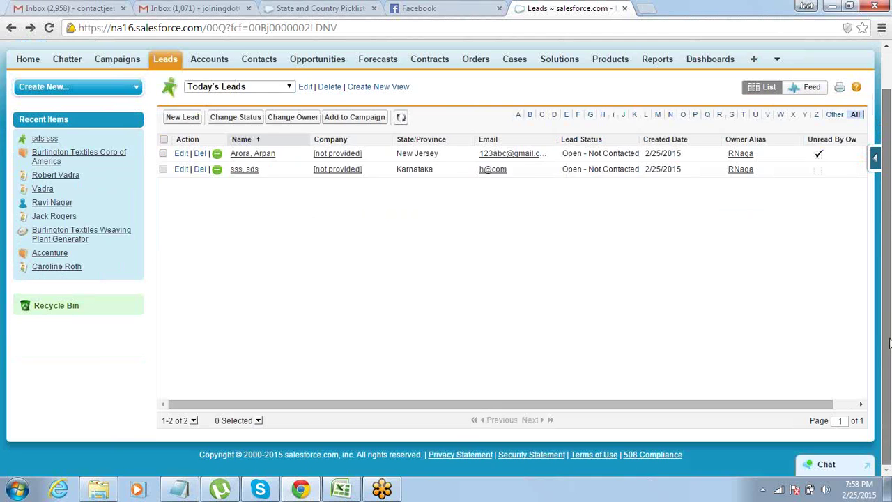
scroll(889, 343, up, 1)
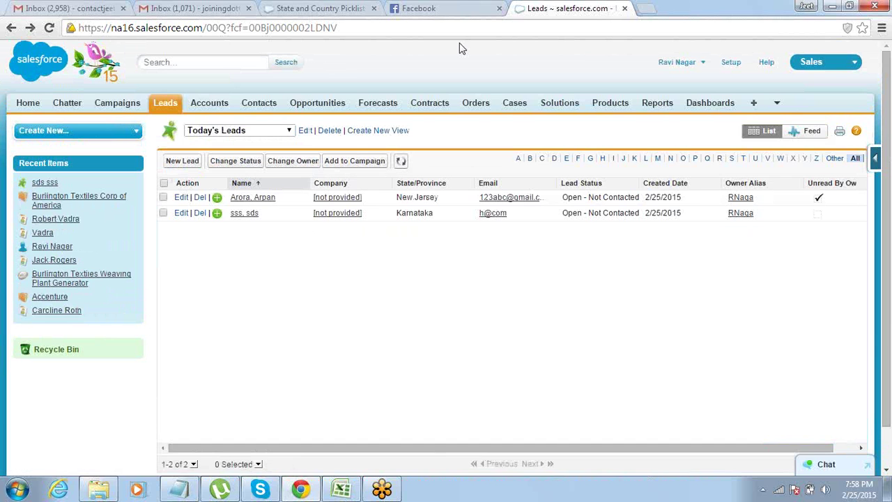
click(179, 489)
Add a 'Web to Case -' line below 'Web to Lead -' in the Notepad notes.
key(Return)
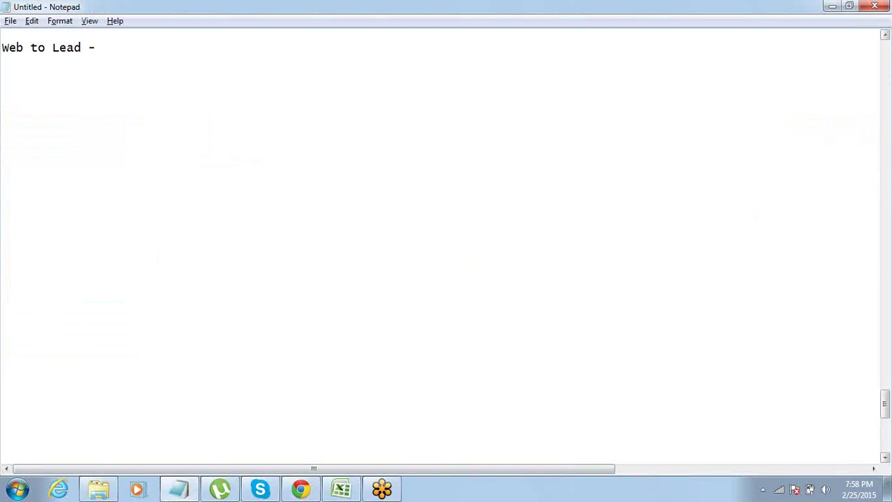
text(Web to Case -)
key(Home)
key(shift+Up)
key(Down)
key(shift+Down)
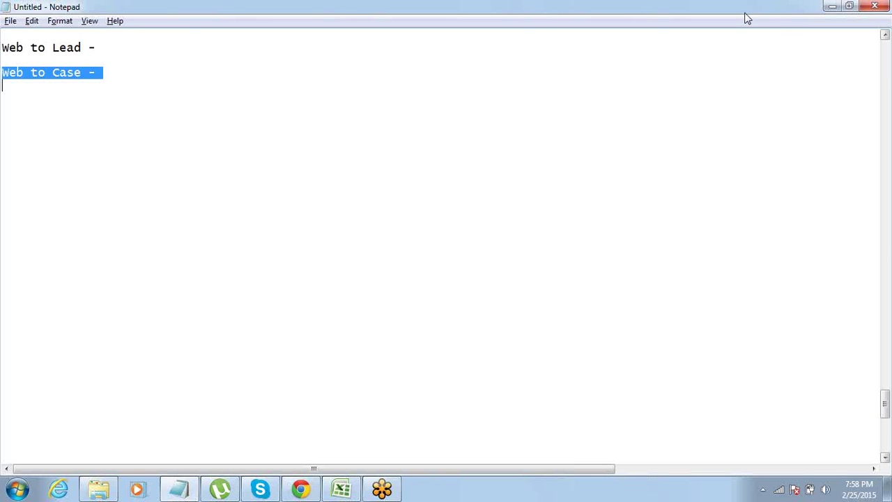
click(533, 47)
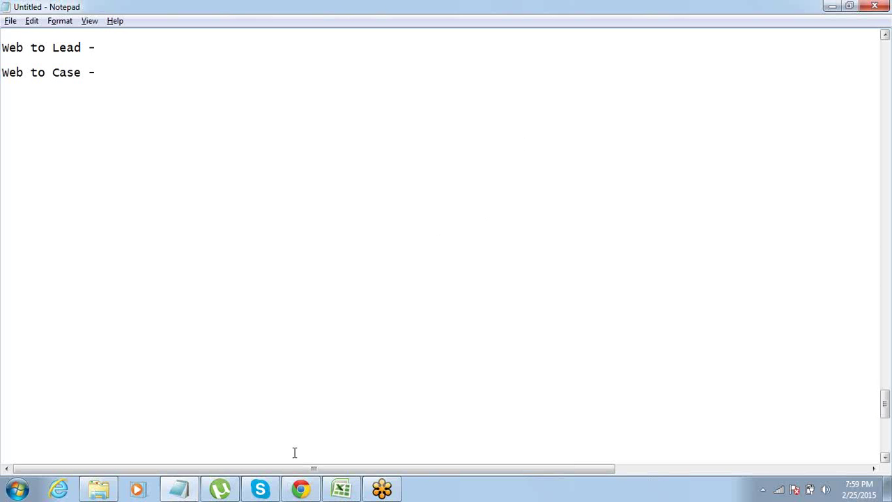
click(301, 489)
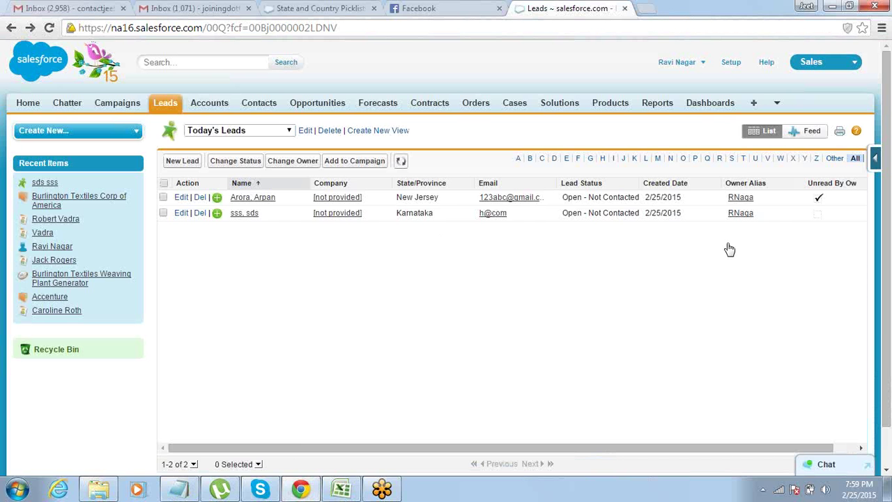
Go through Setup > Customize > Self-Service to reach the Web-to-Case settings.
click(732, 62)
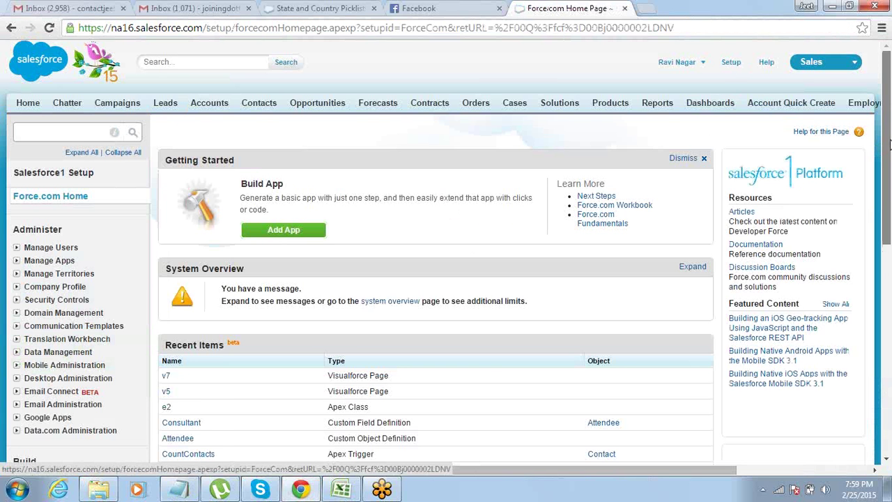
scroll(888, 143, down, 3)
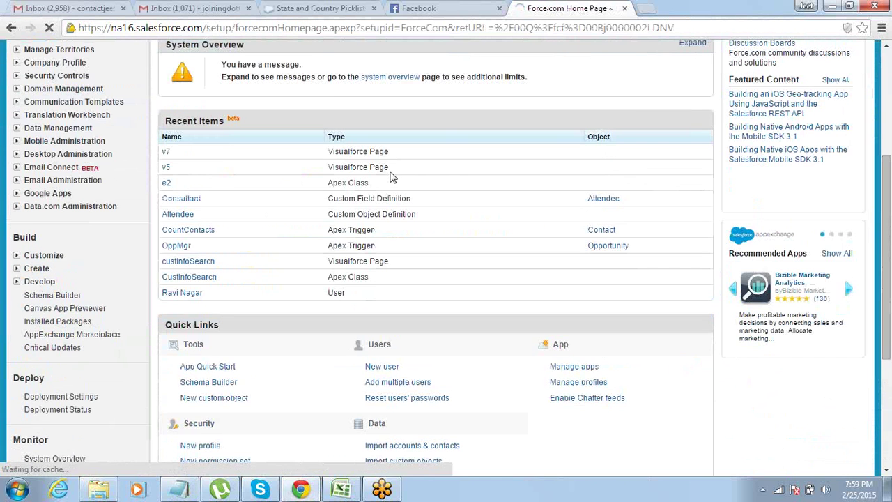
click(18, 255)
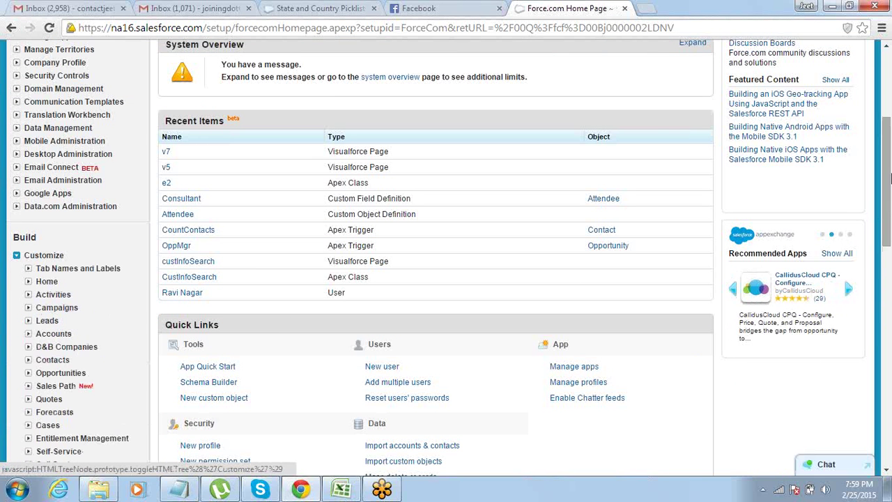
drag(889, 183, 887, 292)
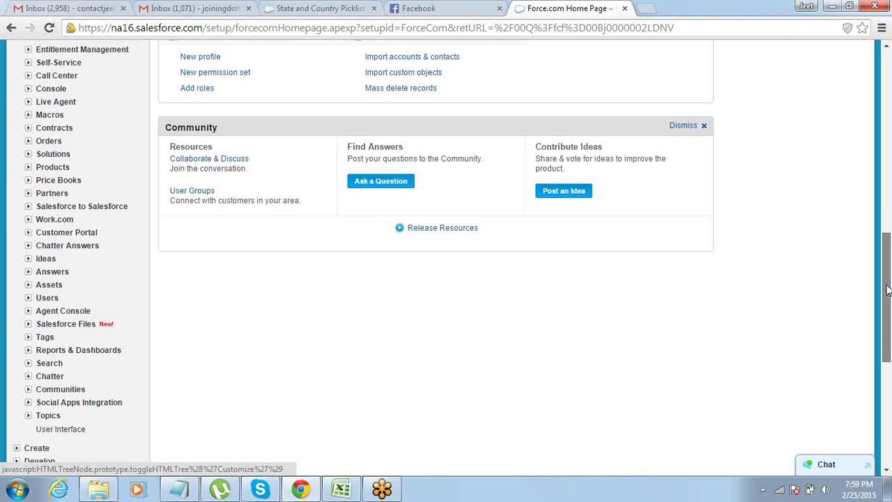
drag(888, 291, 887, 276)
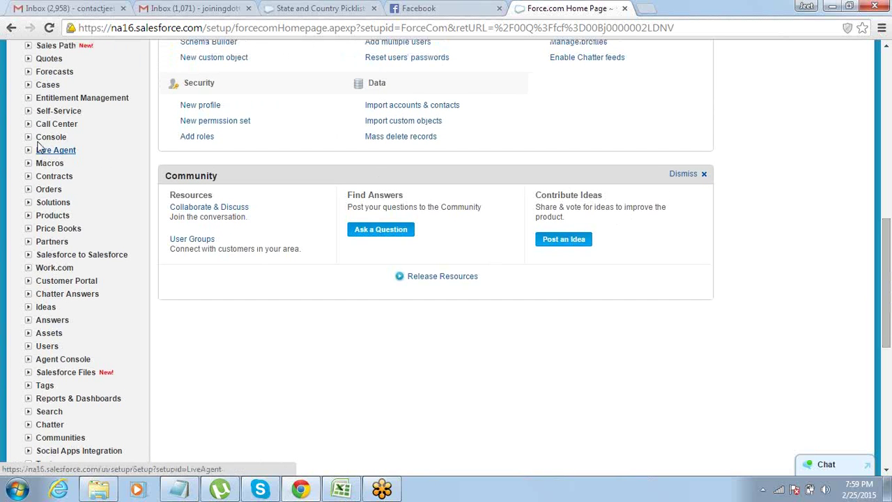
click(28, 113)
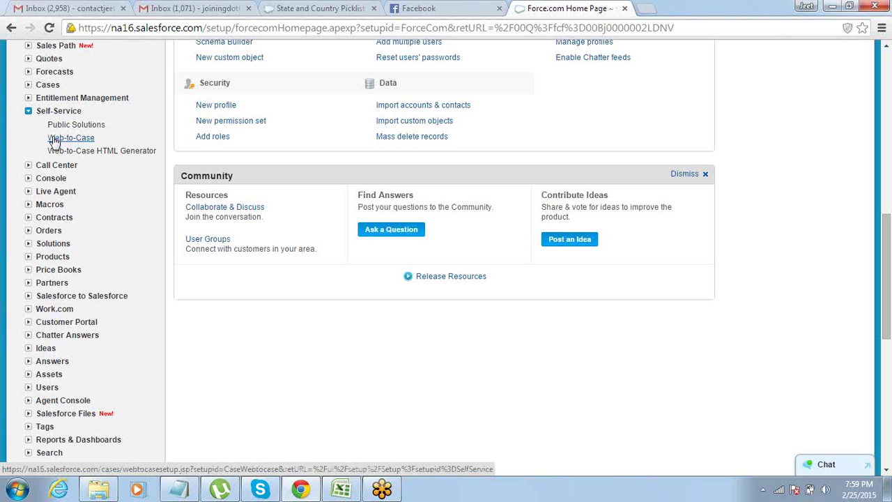
click(70, 138)
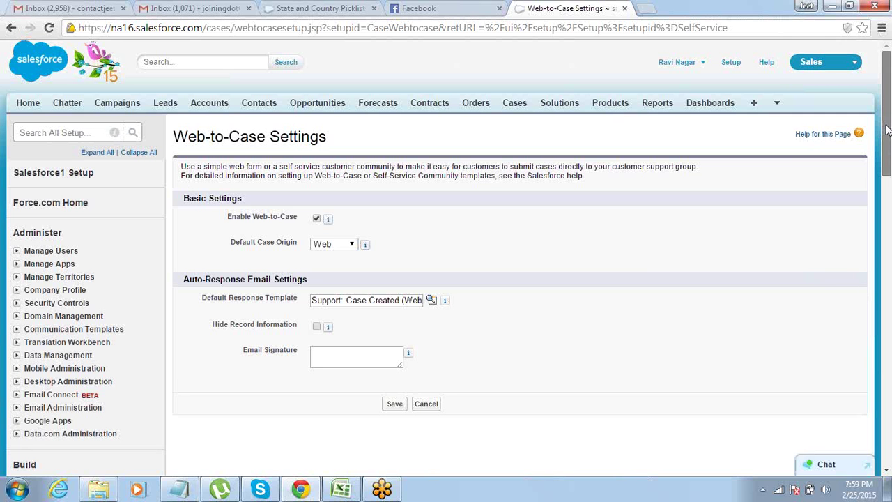
Open the Web-to-Case HTML Generator and select the intro paragraph about capturing cases.
drag(887, 129, 888, 259)
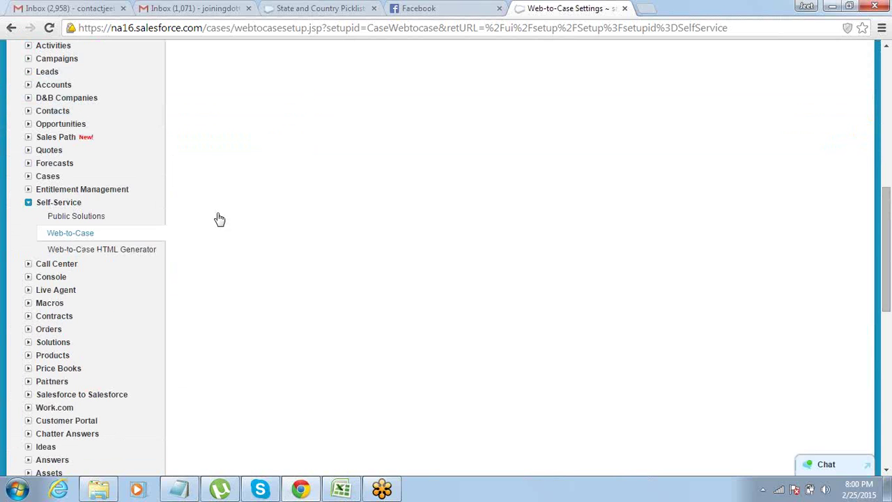
click(86, 249)
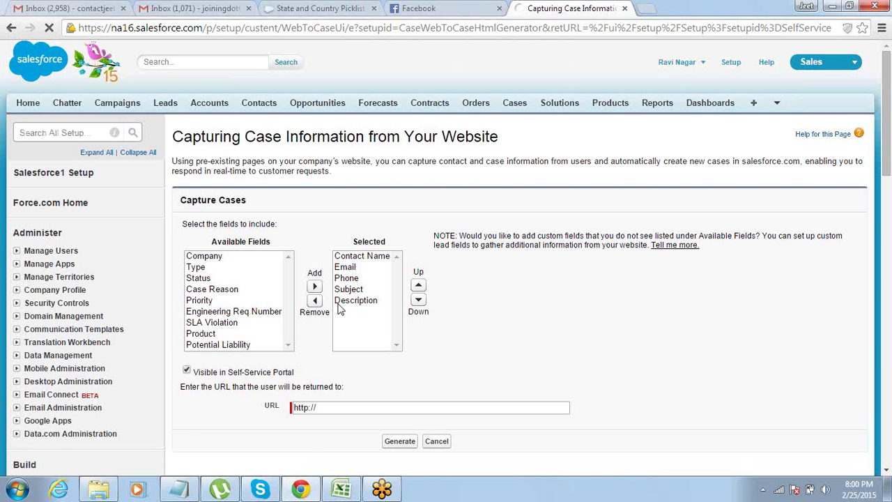
click(328, 408)
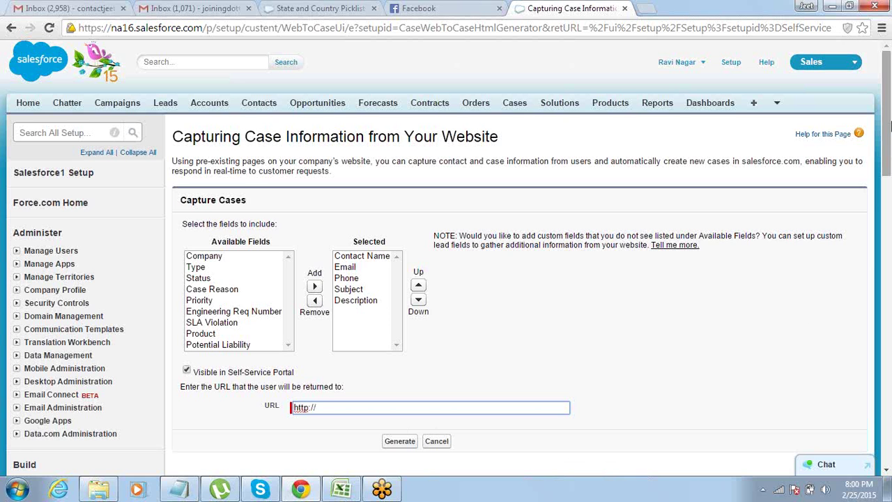
drag(886, 137, 883, 96)
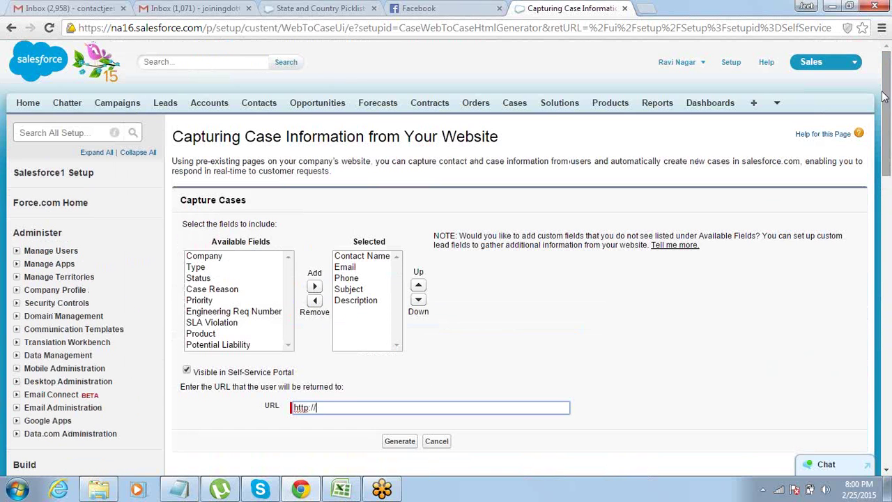
triple_click(740, 160)
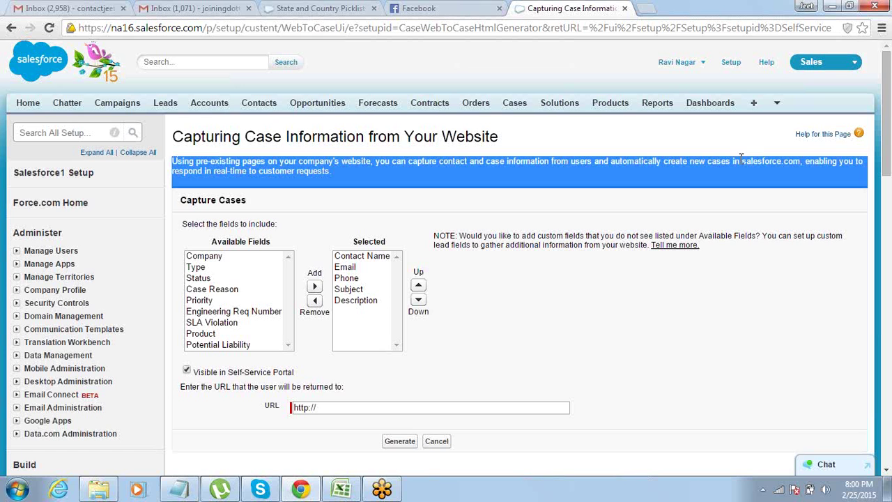
click(741, 158)
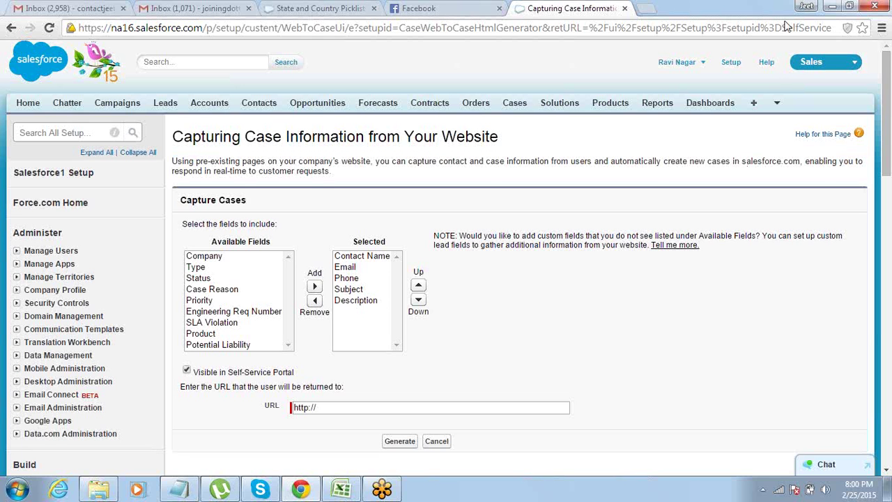
triple_click(612, 161)
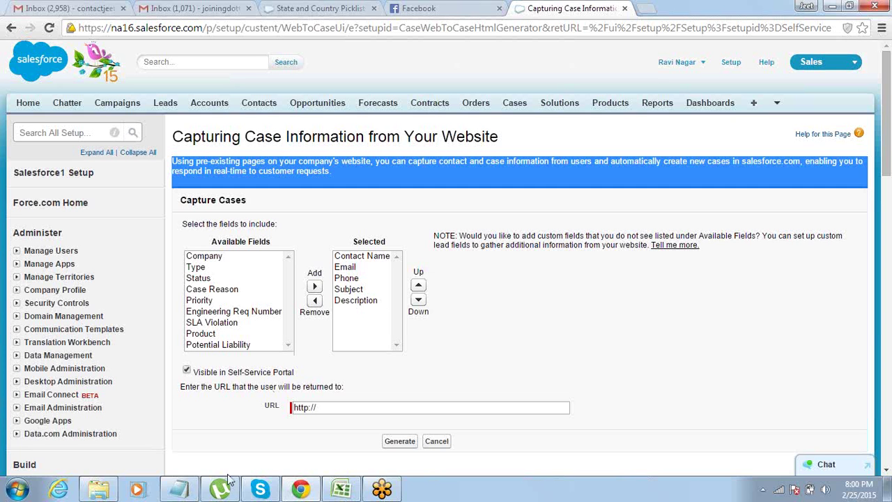
Add a 'Certification:' heading below 'Web to Case -' in Notepad.
mouse_move(179, 488)
click(182, 441)
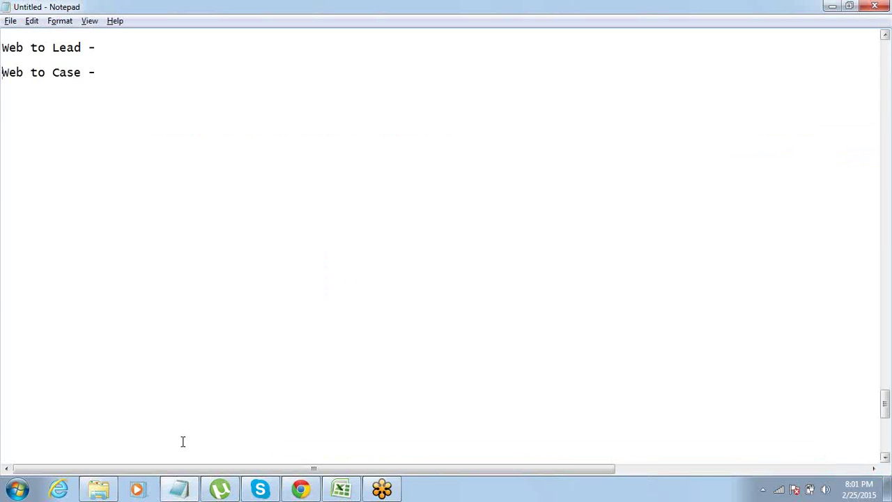
key(Return)
key(BackSpace)
text(Certification)
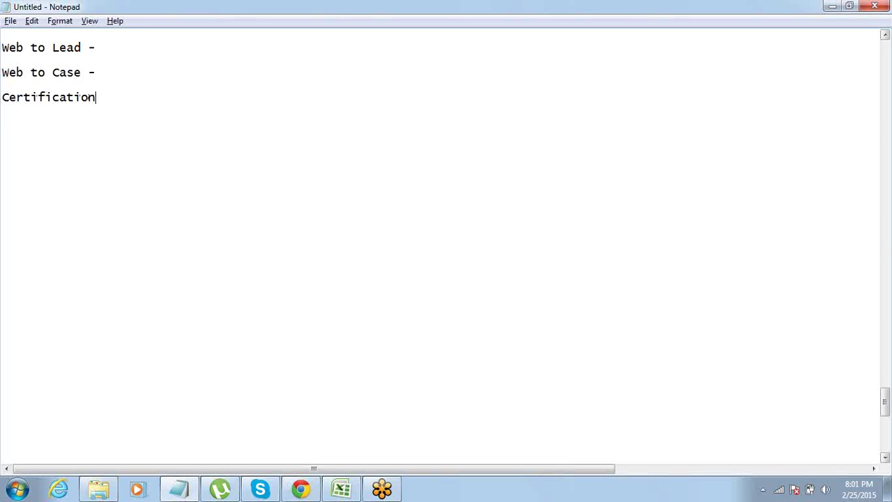
text(:)
key(Return)
List 'DEv 401 - Basic' and 'Dev 501' on the lines under the heading.
text(DEV)
text(01)
key(Return)
text(Dev 501)
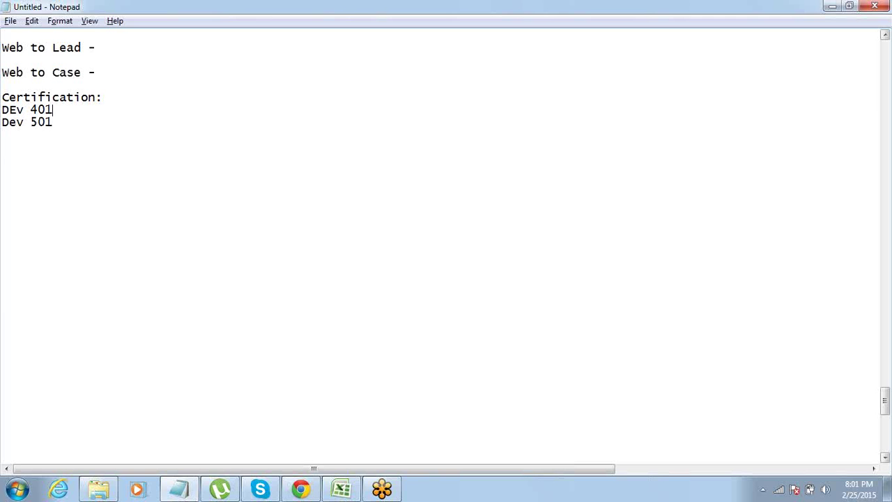
click(53, 122)
key(ctrl+shift+Left)
key(ctrl+shift+Left)
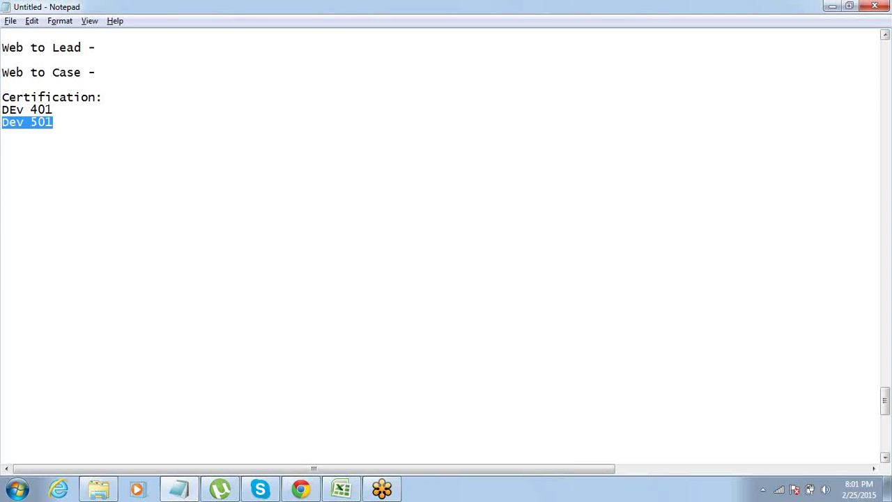
key(Right)
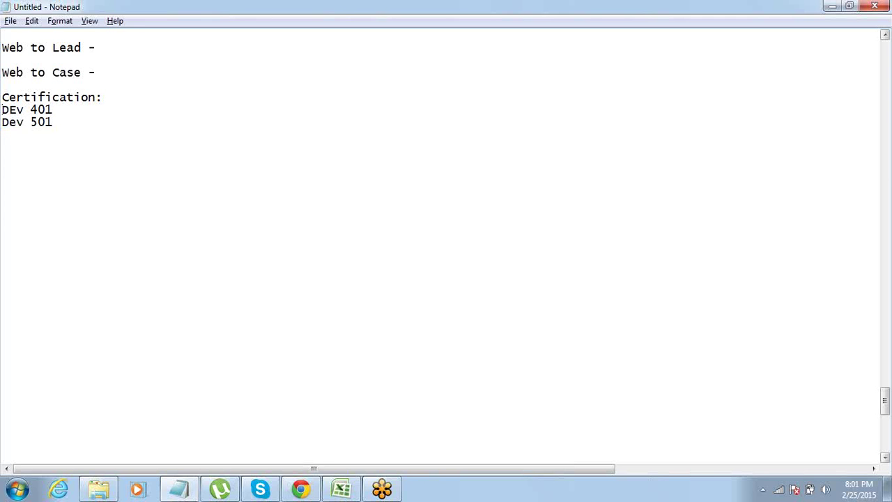
drag(2, 109, 53, 110)
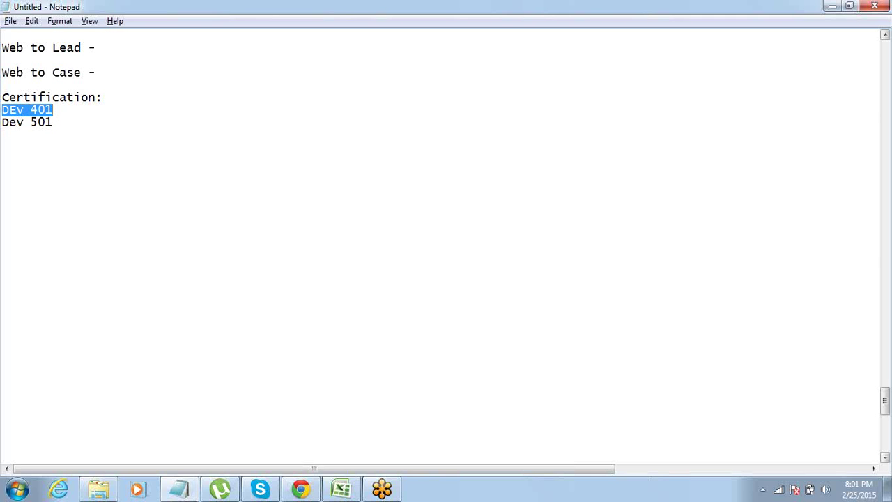
key(Up)
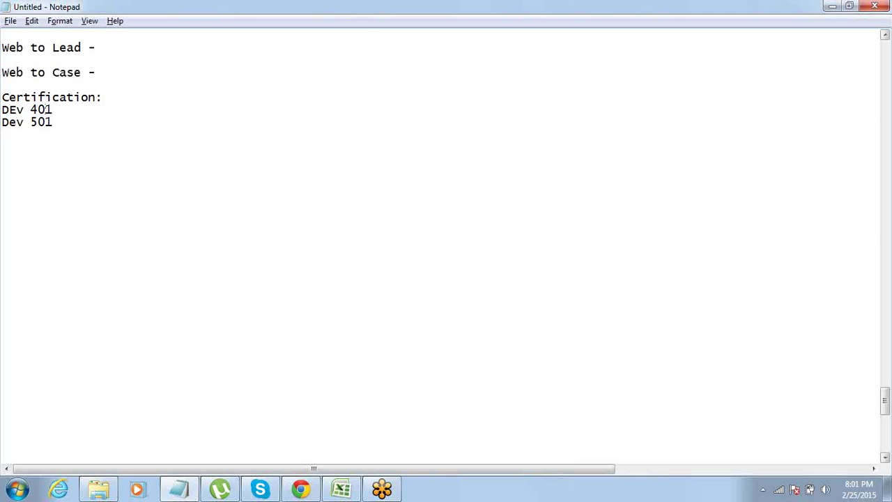
text(- Basic)
Append 'Development' to the DEv 401 - Basic line.
key(ctrl+shift+Left)
key(ctrl+shift+Left)
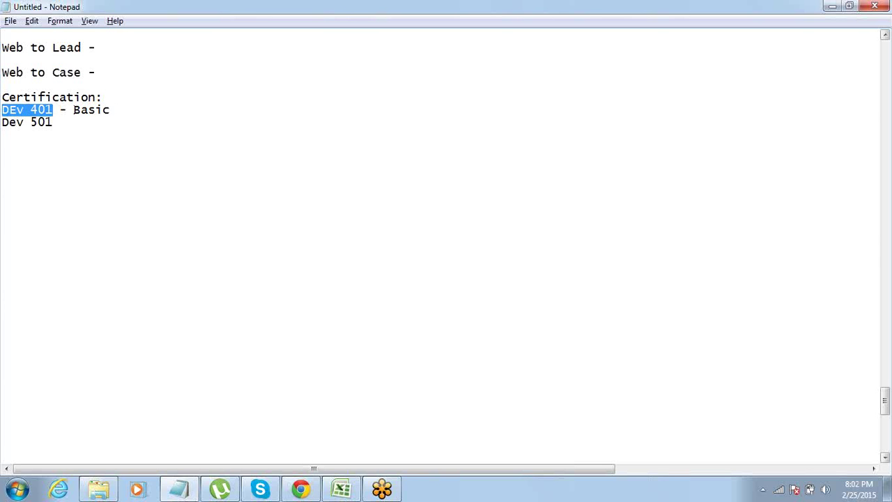
key(End)
key(Return)
key(Return)
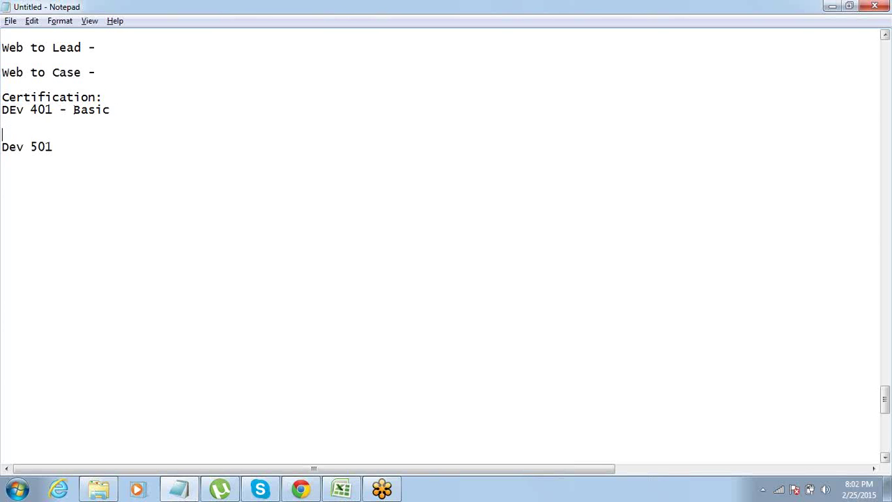
click(117, 109)
text(Development)
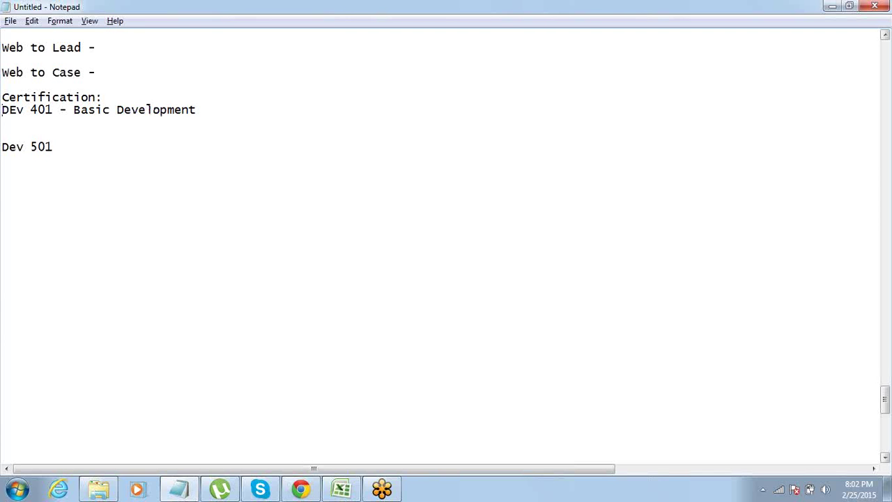
Capitalise the v so the line reads 'DEV 401 - Basic Development'.
drag(2, 110, 61, 109)
click(2, 123)
drag(2, 147, 53, 146)
click(3, 109)
drag(2, 110, 61, 109)
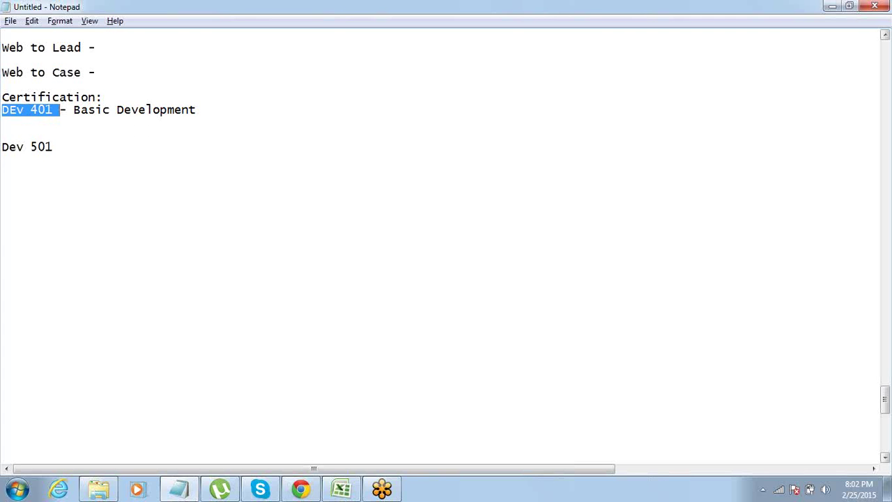
click(2, 123)
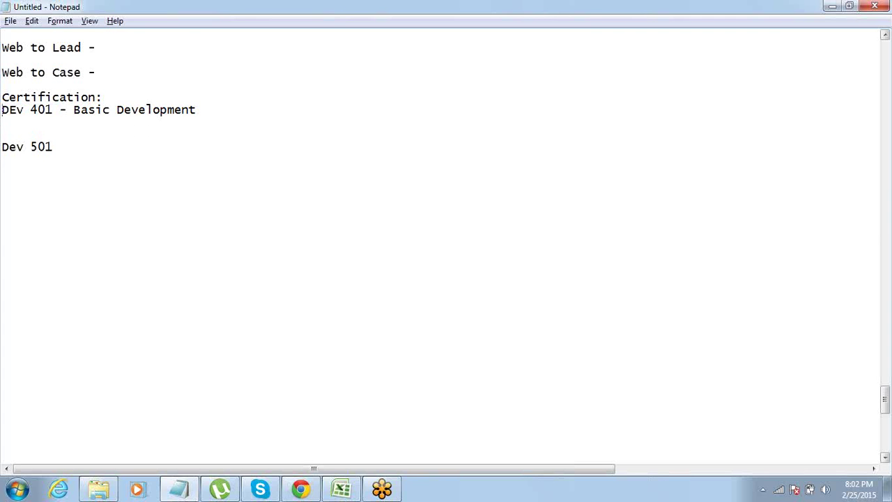
key(shift+Right)
text(V)
drag(197, 109, 45, 109)
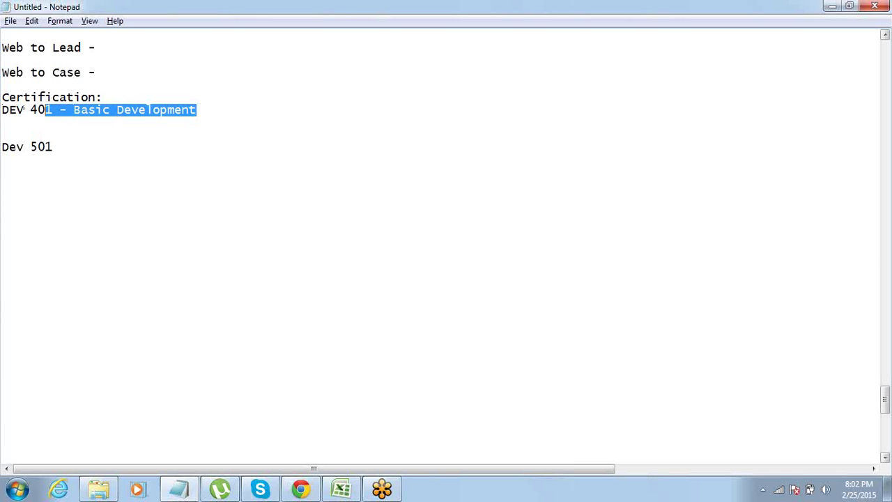
click(197, 109)
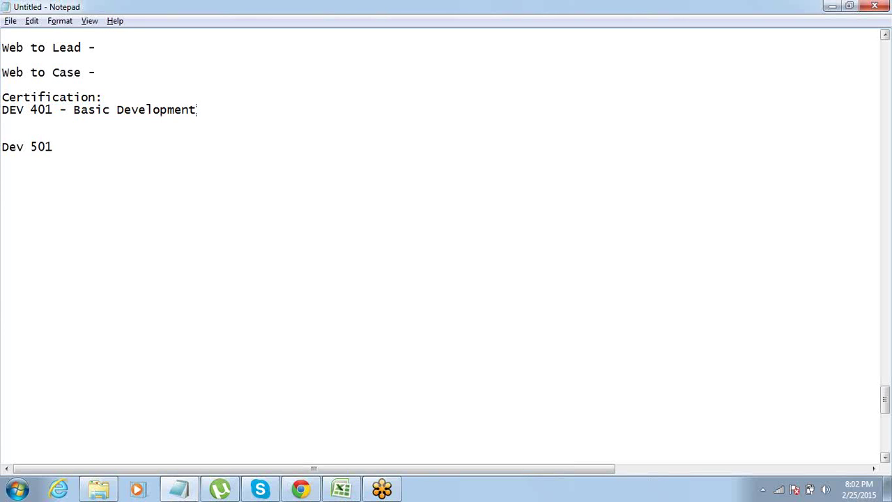
Add a 'Download Study guide' line beneath it, above Dev 501.
key(Return)
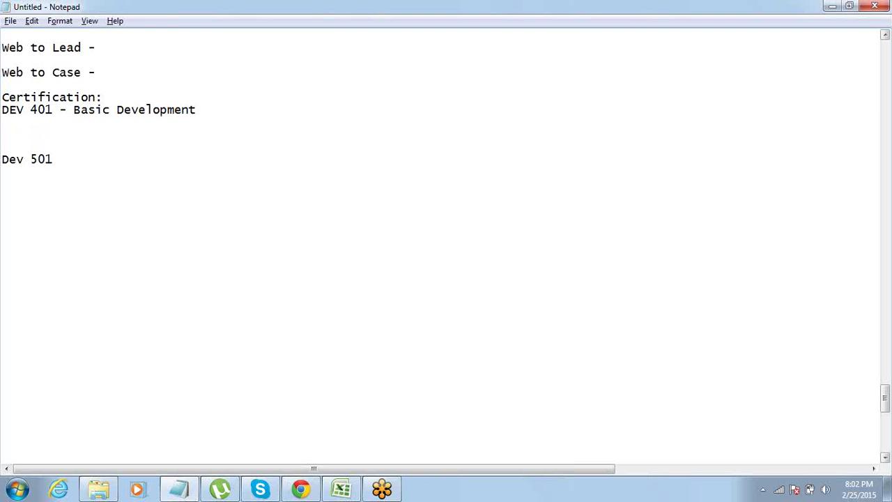
key(Return)
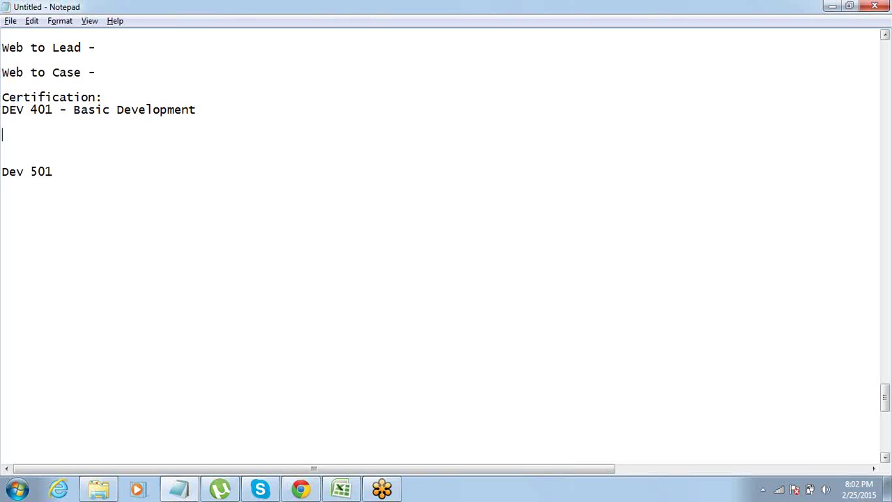
key(Up)
text(Download ST)
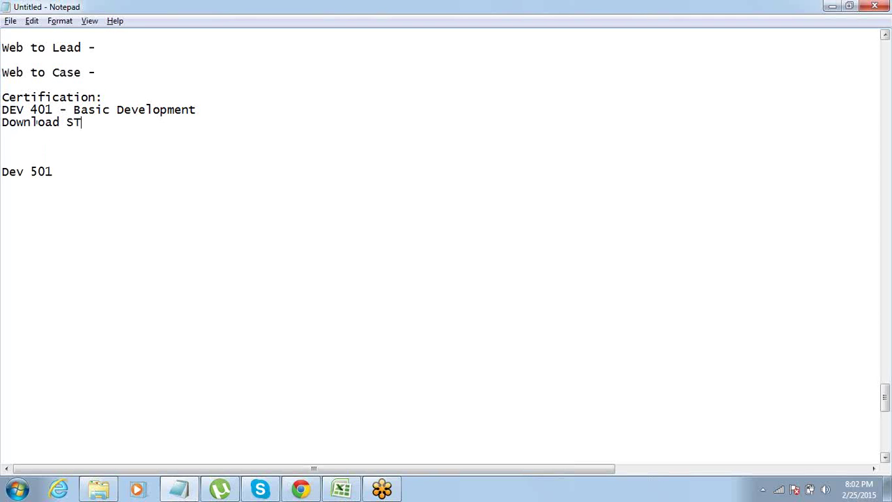
text(udy guide)
drag(73, 122, 82, 122)
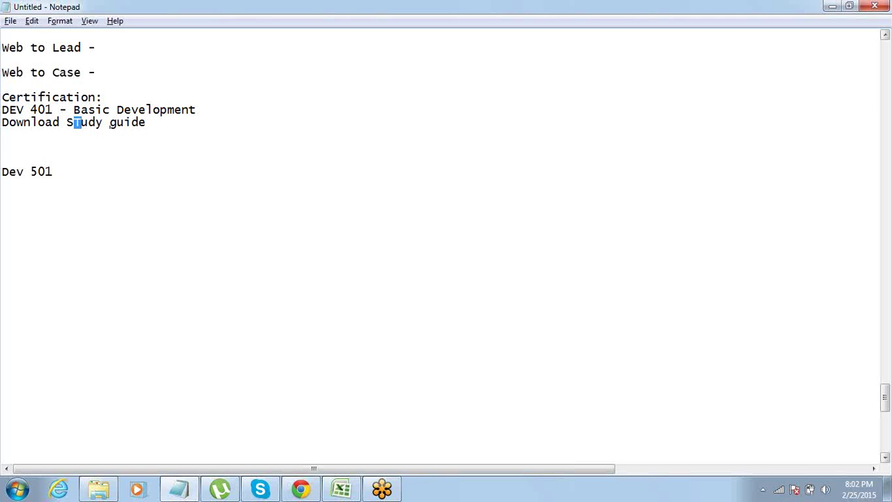
text(t)
Google 'dev 401 study guide' in a new tab and download the first PDF result.
click(300, 489)
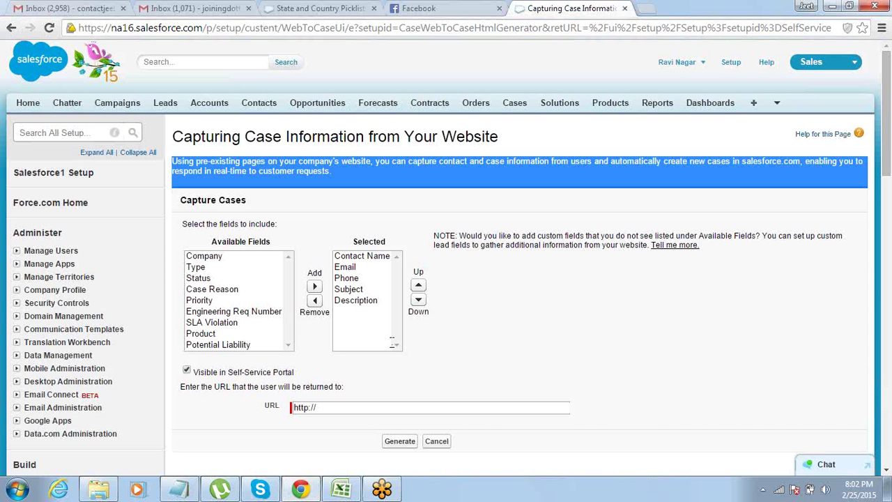
click(644, 9)
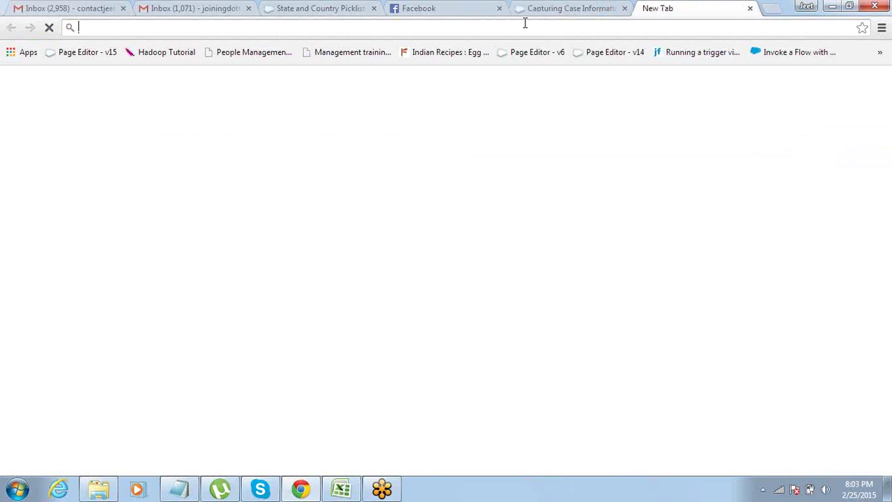
text(g)
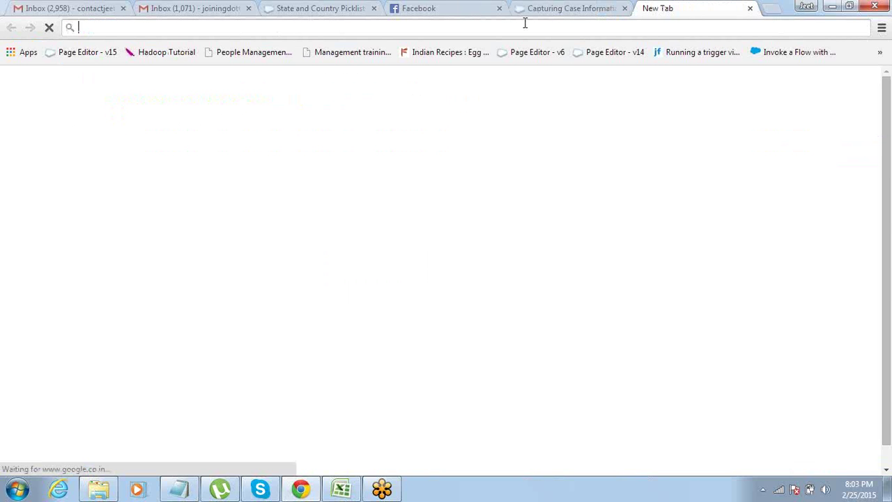
text(dev 401 )
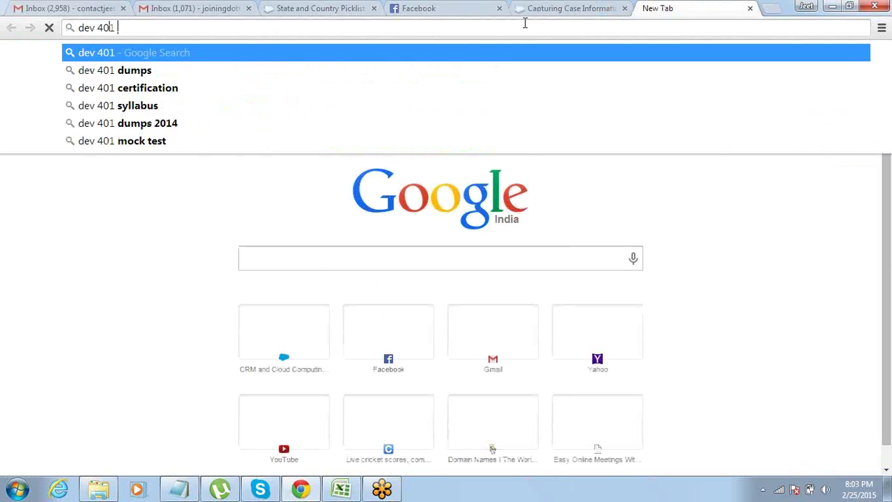
text(study gu)
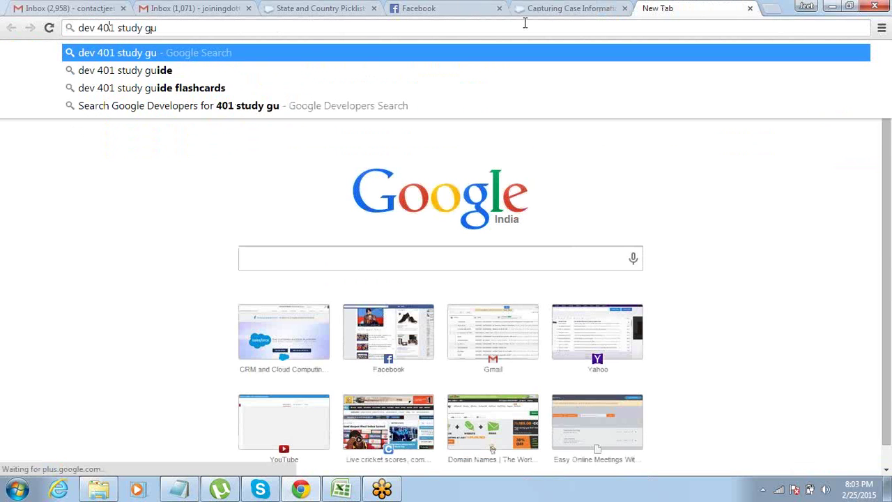
text(ide)
key(Return)
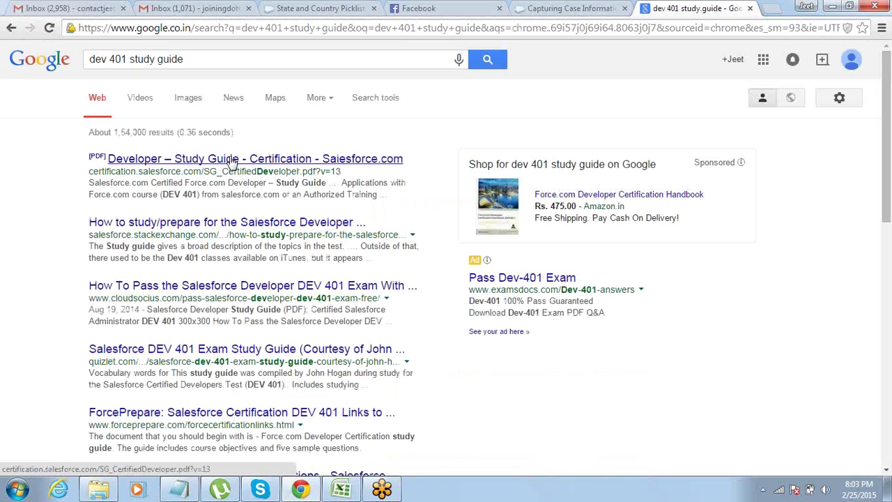
click(145, 159)
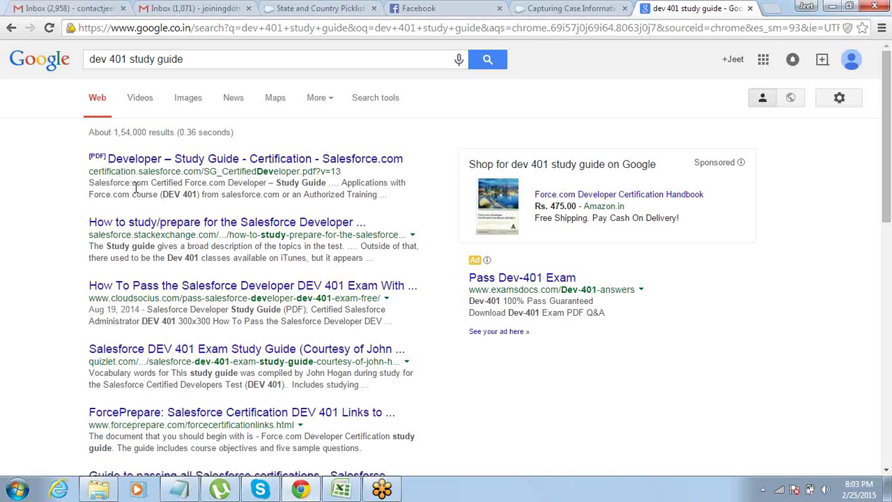
click(198, 160)
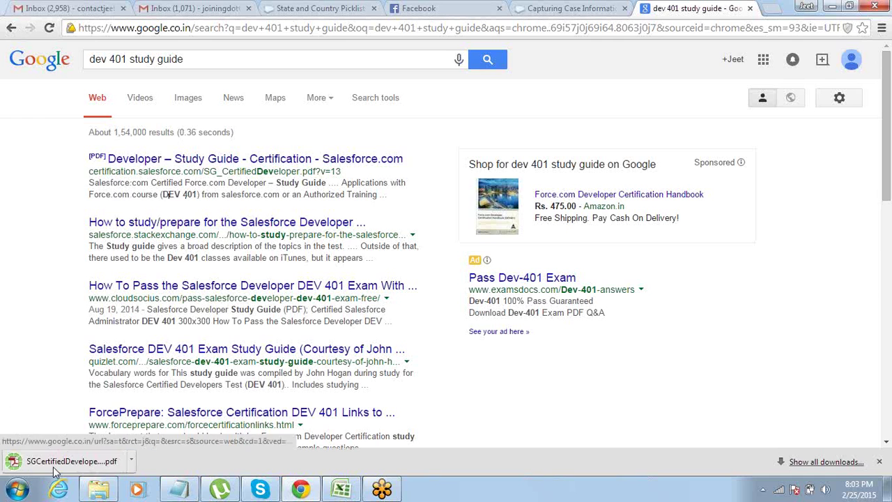
Open the study guide PDF and highlight 60 questions, 90 minutes, 68% passing, no prerequisites.
click(56, 461)
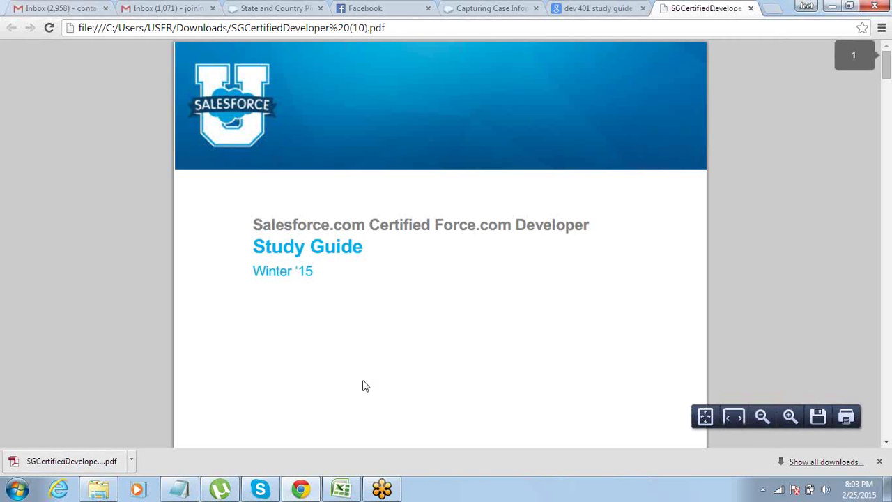
drag(380, 228, 478, 227)
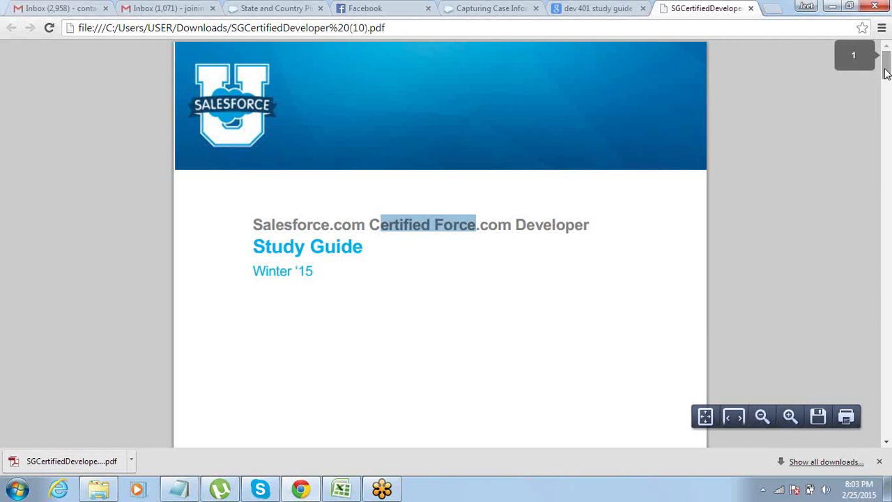
drag(886, 73, 886, 227)
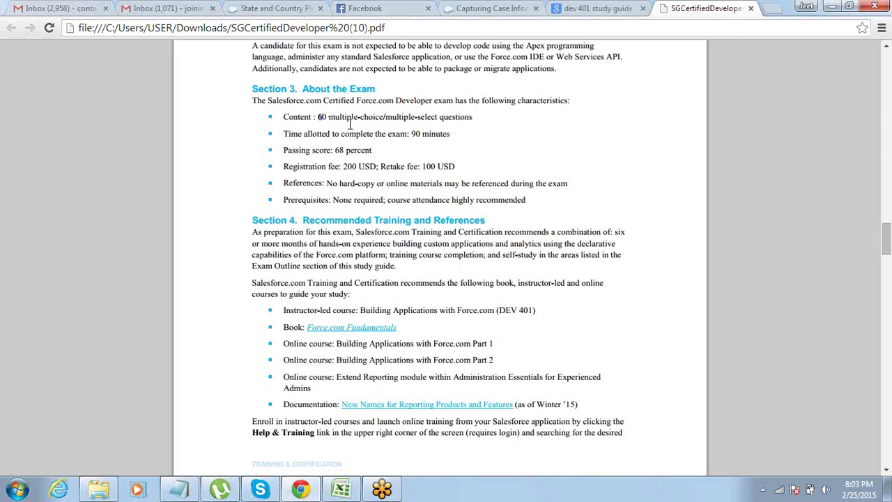
drag(318, 118, 472, 121)
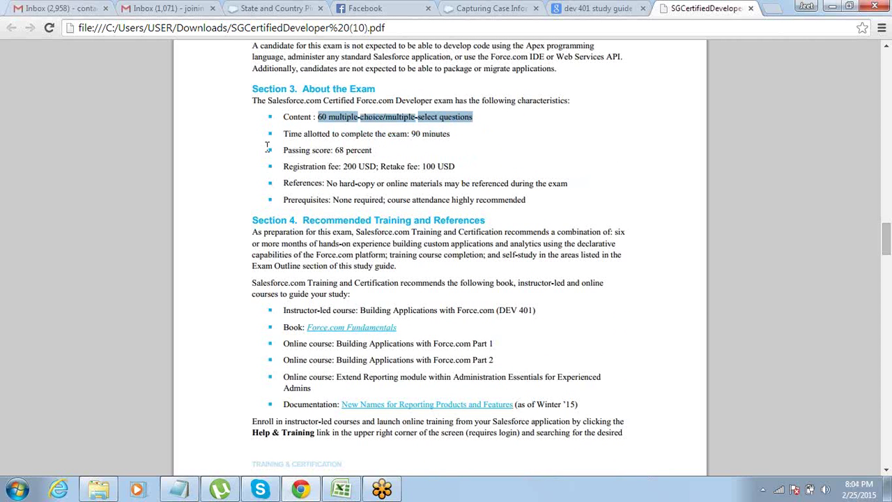
drag(421, 136, 388, 140)
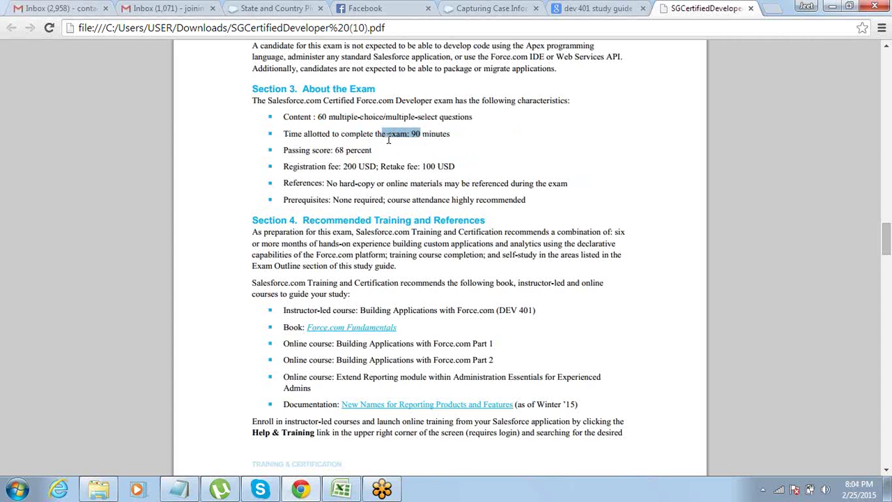
drag(284, 151, 428, 160)
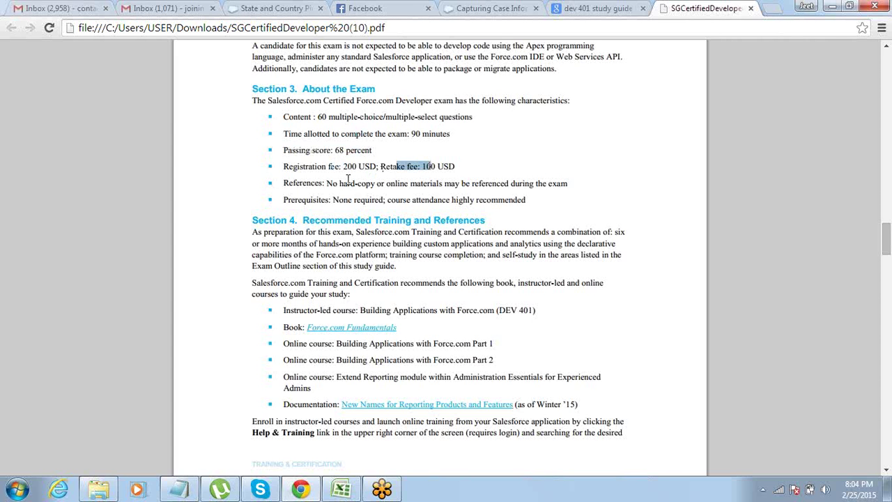
drag(328, 183, 366, 183)
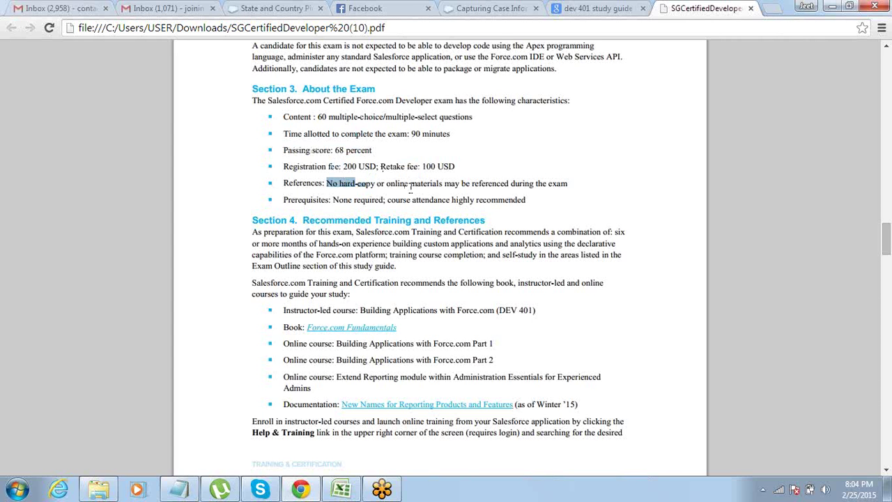
click(332, 200)
drag(332, 200, 385, 200)
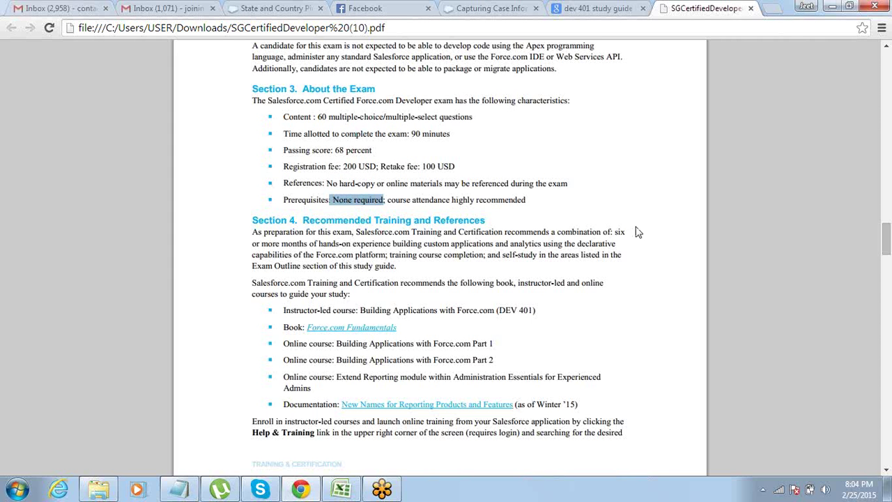
Highlight the Data Model 32% and Business Logic weightings, then return to Notepad.
drag(887, 243, 888, 285)
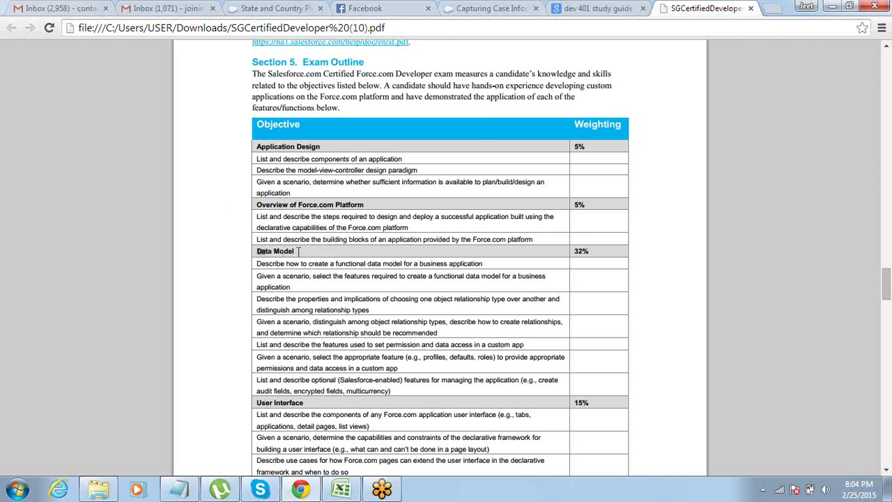
triple_click(298, 250)
click(575, 252)
drag(575, 252, 589, 252)
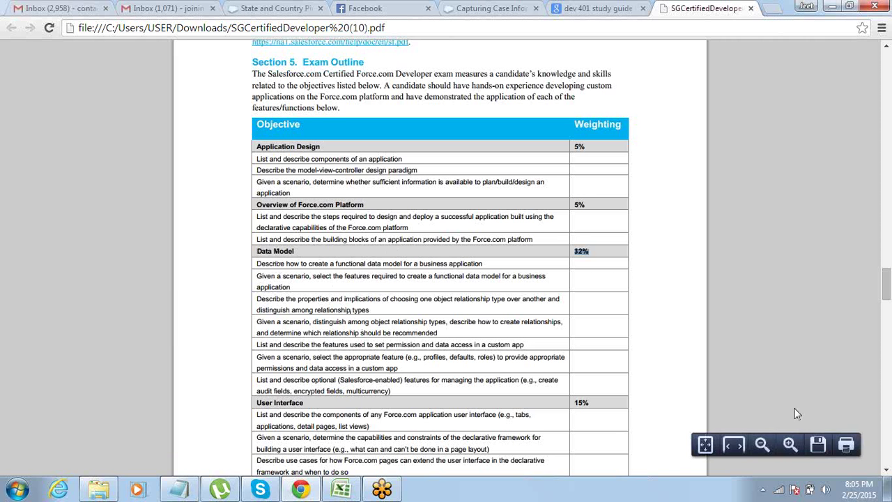
drag(886, 281, 885, 309)
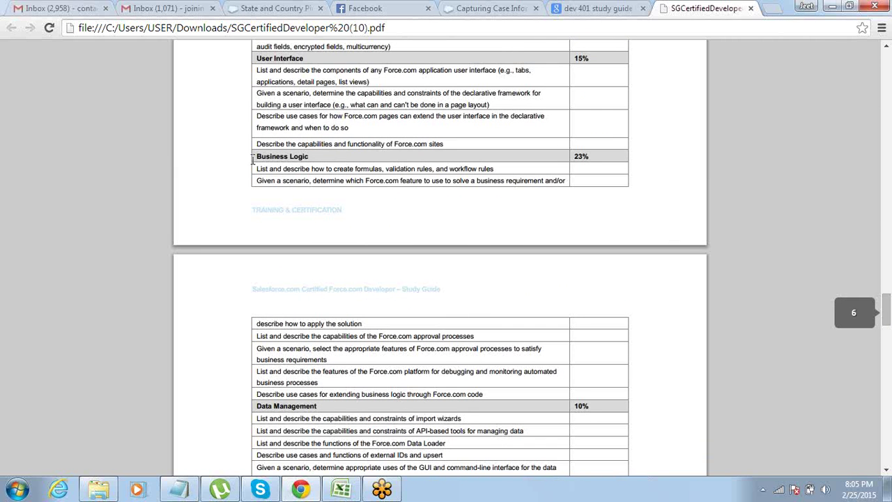
drag(254, 160, 364, 160)
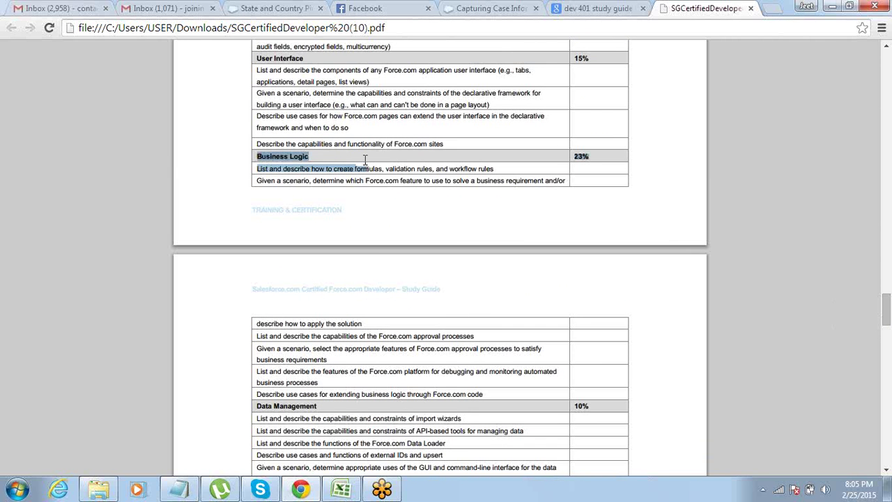
key(alt+Tab)
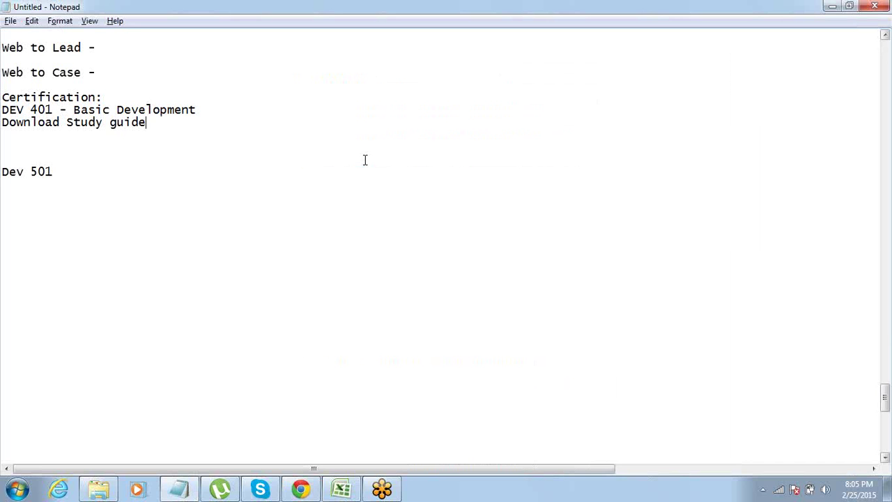
Add a 'Data Model - 32%' line below the DEV 401 study guide note.
key(Return)
key(Return)
key(Return)
key(Up)
text(D)
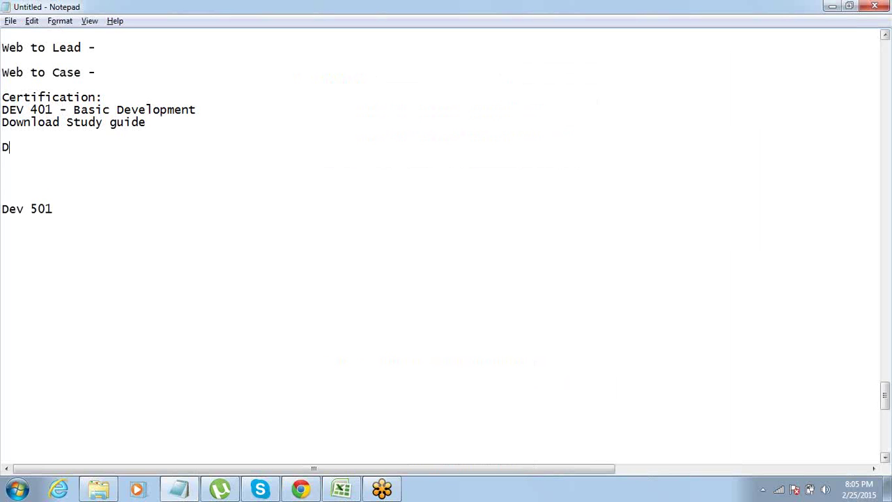
text(at Model - 32)
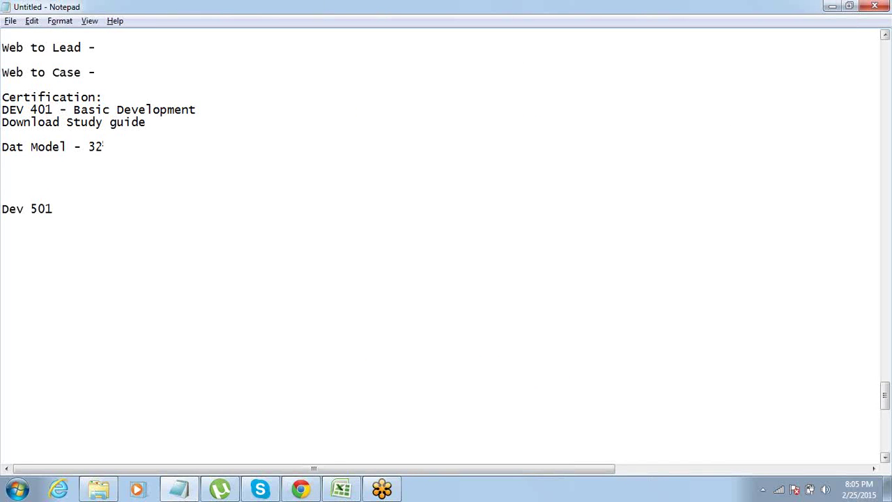
text(%)
text(a)
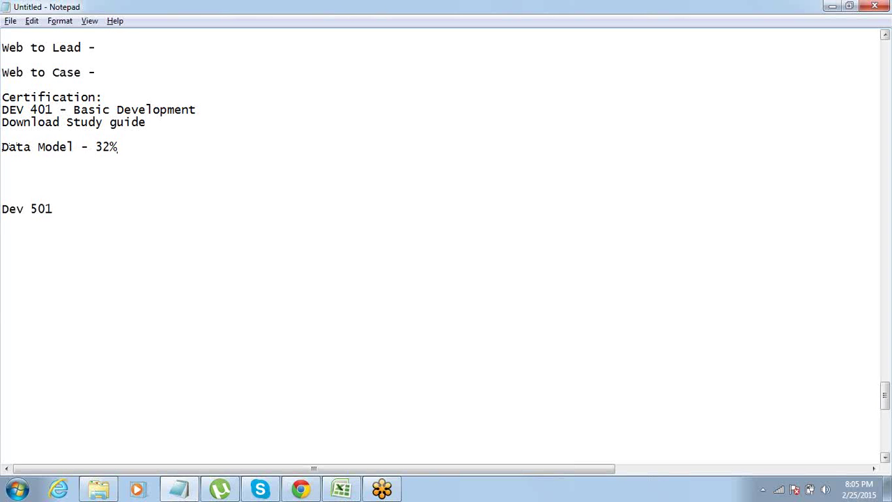
key(Return)
After checking the PDF, add a 'Business Logic - 23%' line to the notes.
key(alt+Tab)
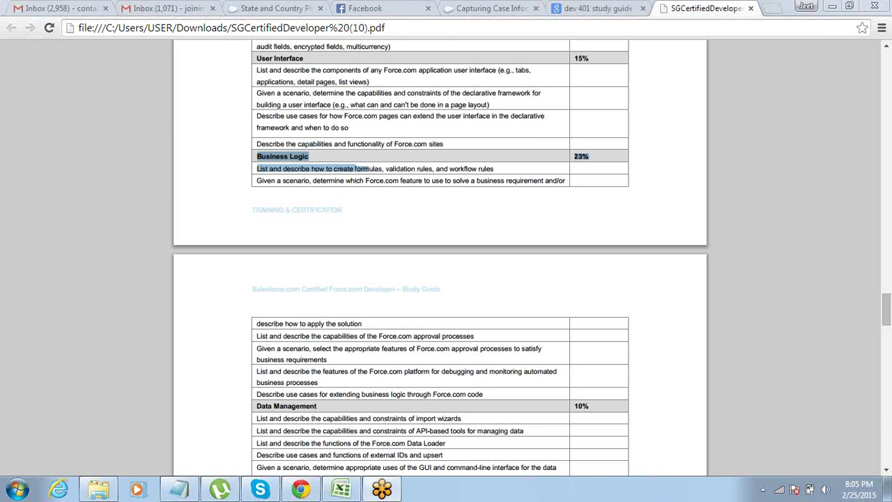
key(alt+Tab)
key(alt+Tab)
key(ctrl+l)
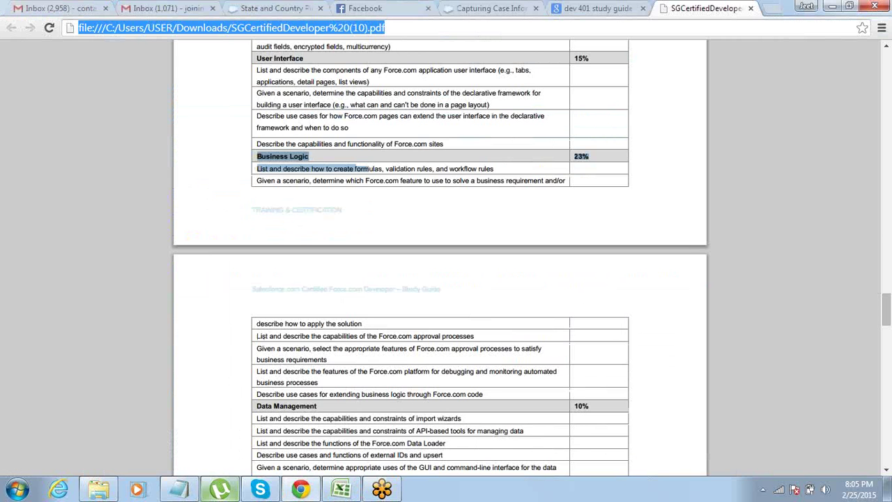
click(183, 489)
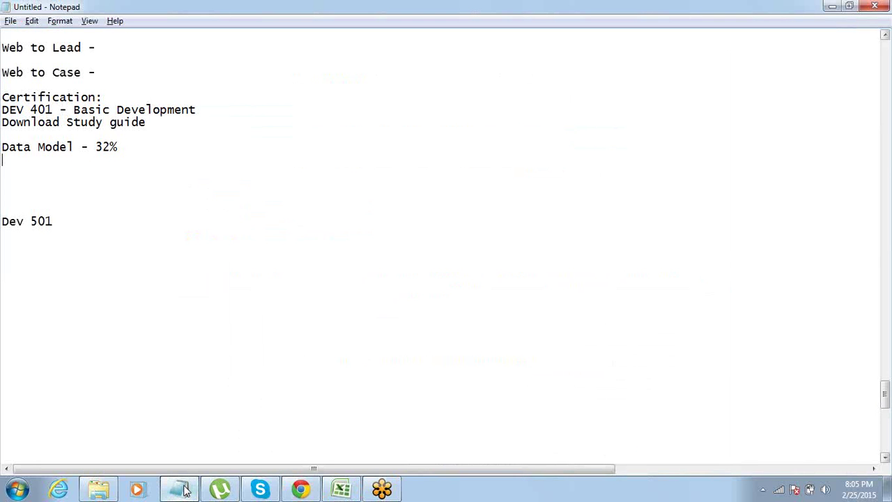
text(Business Logiv)
key(BackSpace)
text(c )
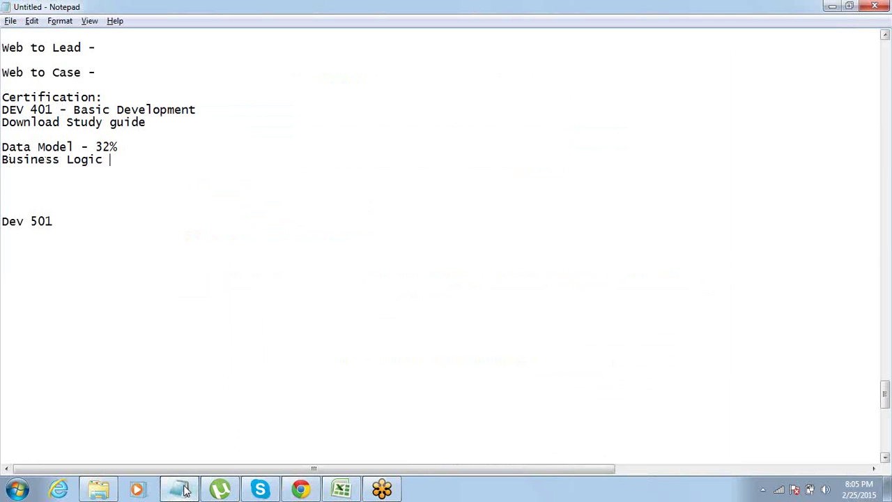
text(- 23%)
key(ctrl+shift+Left)
key(ctrl+shift+Left)
key(ctrl+shift+Left)
key(ctrl+shift+Left)
key(End)
key(alt+Tab)
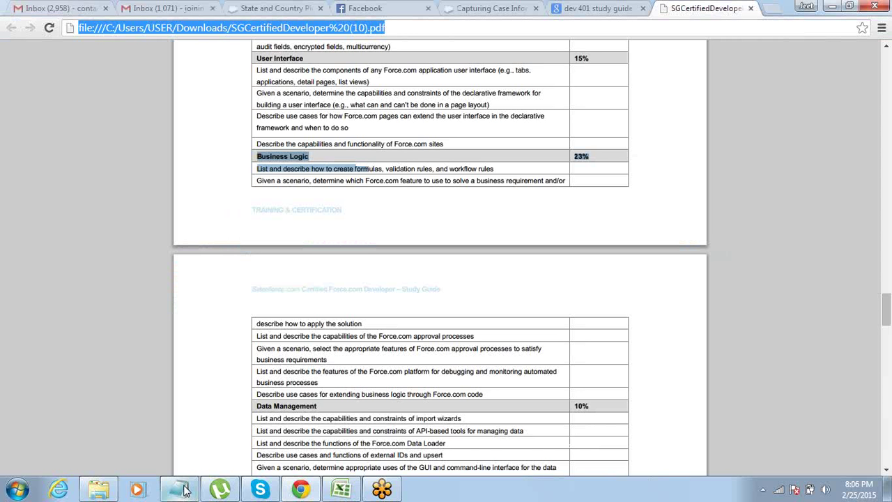
Add a 'User Interface - 15%' line below Business Logic.
click(185, 489)
key(Return)
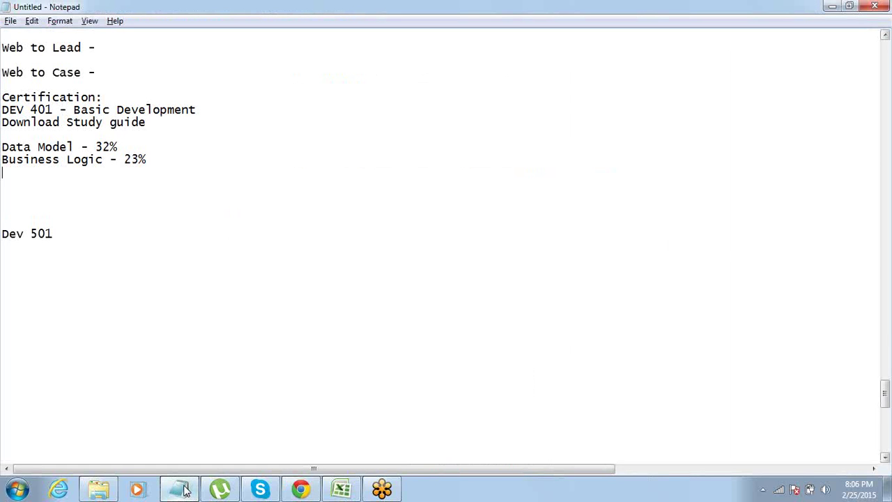
text(User Interface - 15%)
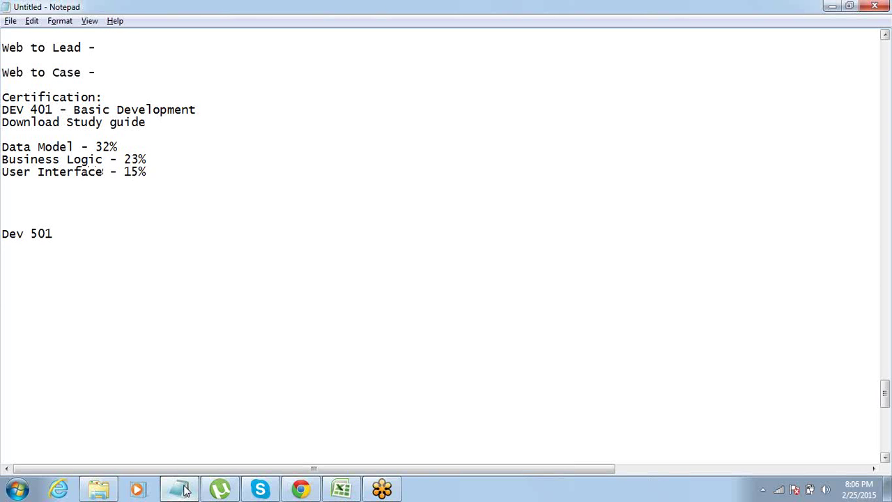
click(185, 490)
click(185, 490)
Add a 'Data Management - 10%' line, fixing the stray 9 to 0%.
key(Return)
text(S=)
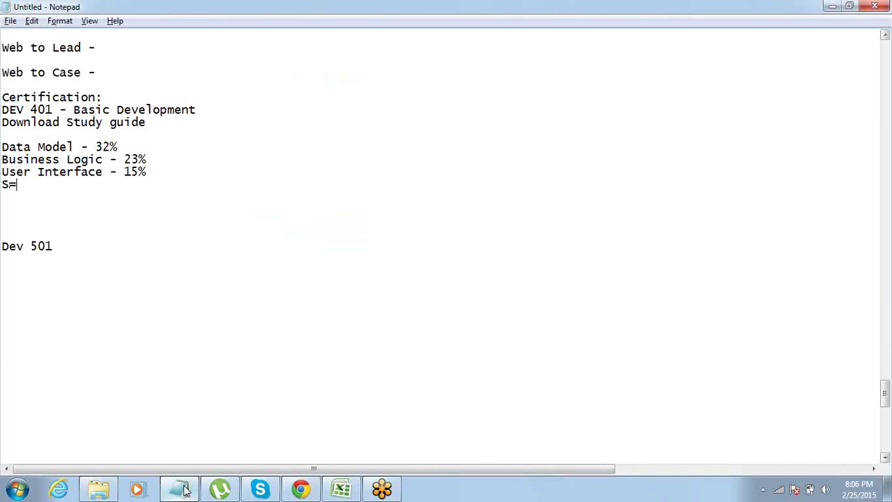
key(BackSpace)
key(BackSpace)
key(BackSpace)
key(Return)
text(Dat a Manage)
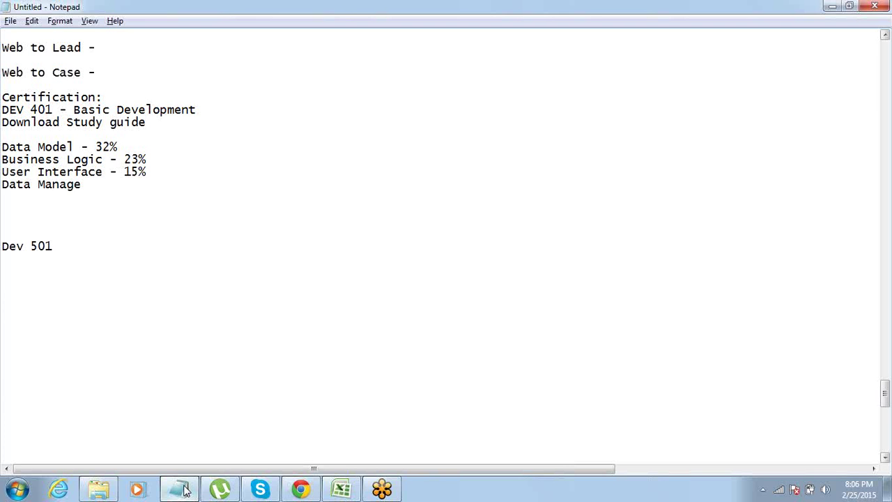
text(ment - 10%)
key(shift+Left)
key(shift+Left)
key(shift+Left)
key(shift+Left)
key(shift+Left)
key(shift+Left)
key(shift+Left)
key(shift+Left)
key(shift+Left)
key(shift+Left)
key(shift+Left)
key(shift+Left)
key(shift+Left)
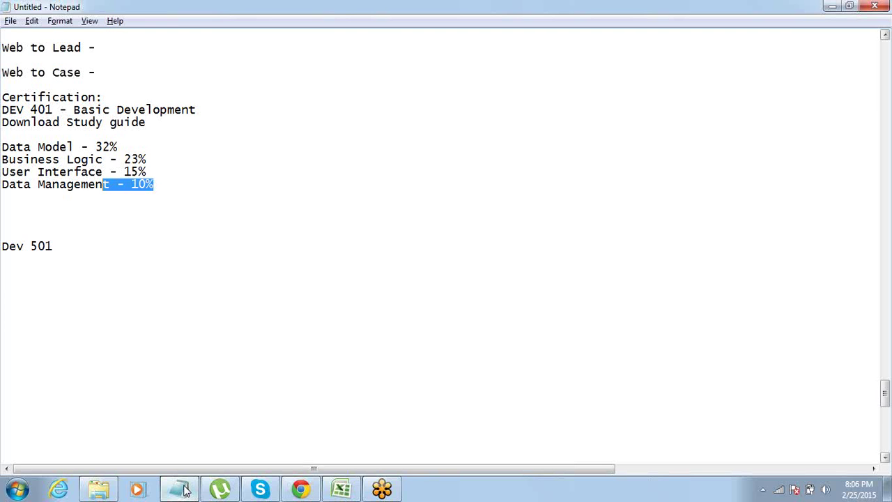
key(Left)
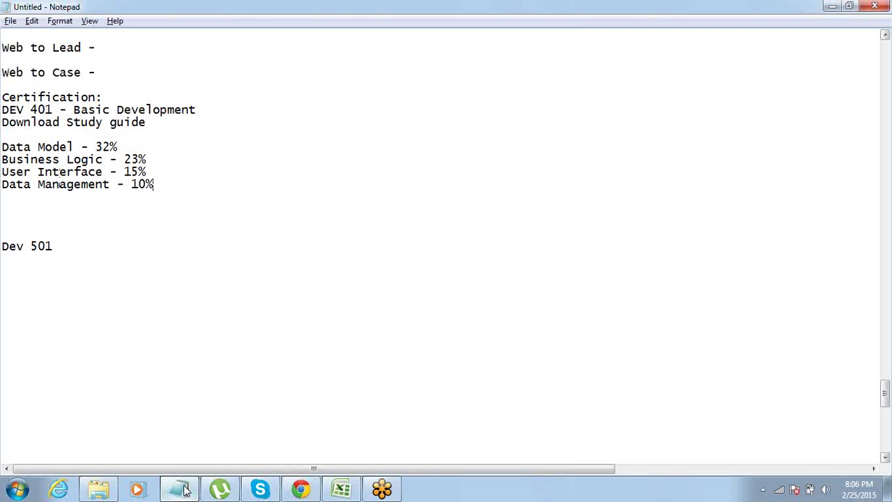
Return to the study guide PDF in Chrome and scroll further down.
click(184, 490)
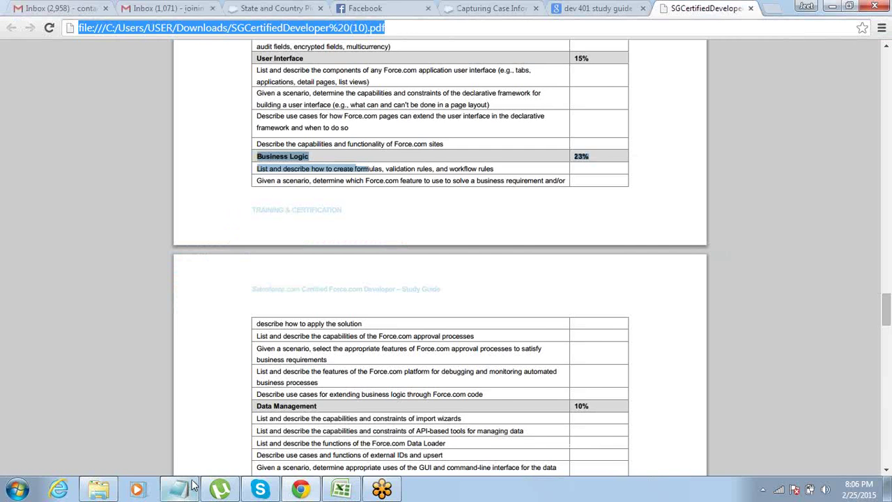
key(alt+Tab)
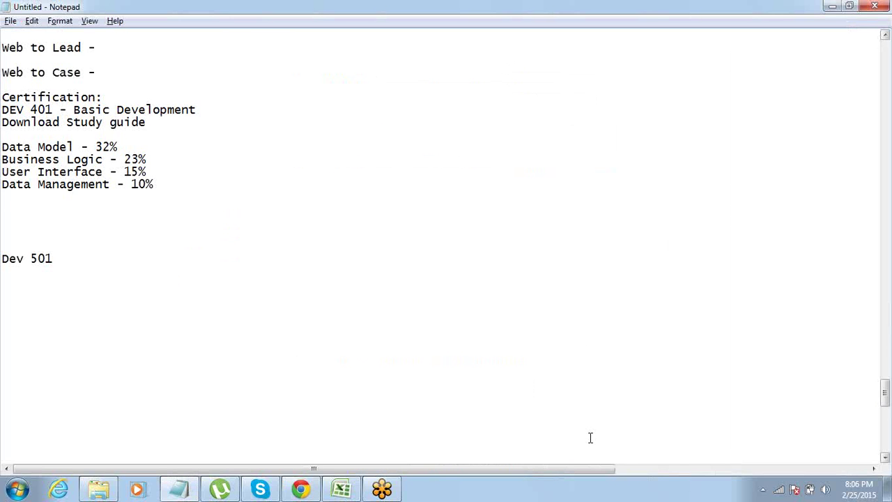
key(alt+Tab)
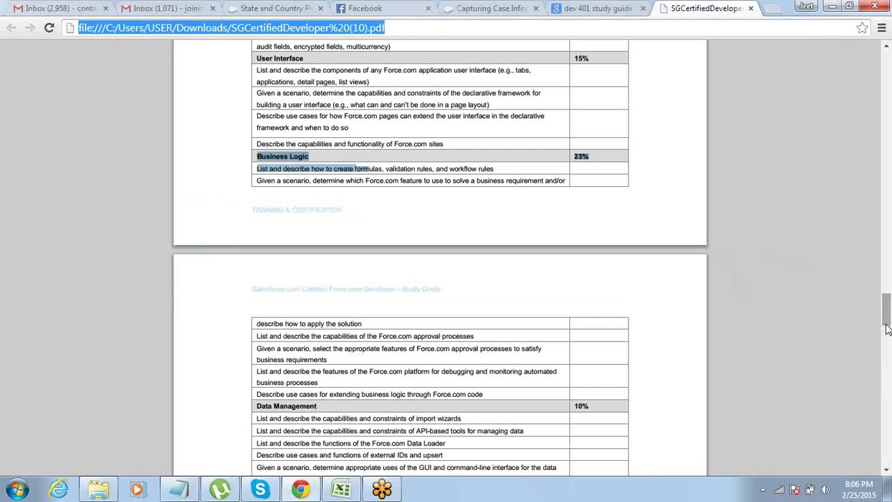
drag(886, 327, 887, 343)
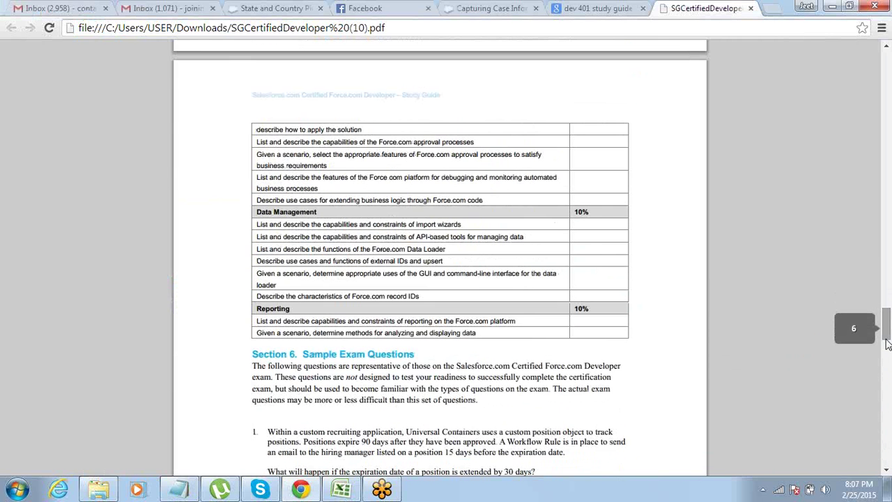
Add 'Reporting - 10%' to the notes and check the next topics in the PDF.
key(alt+Tab)
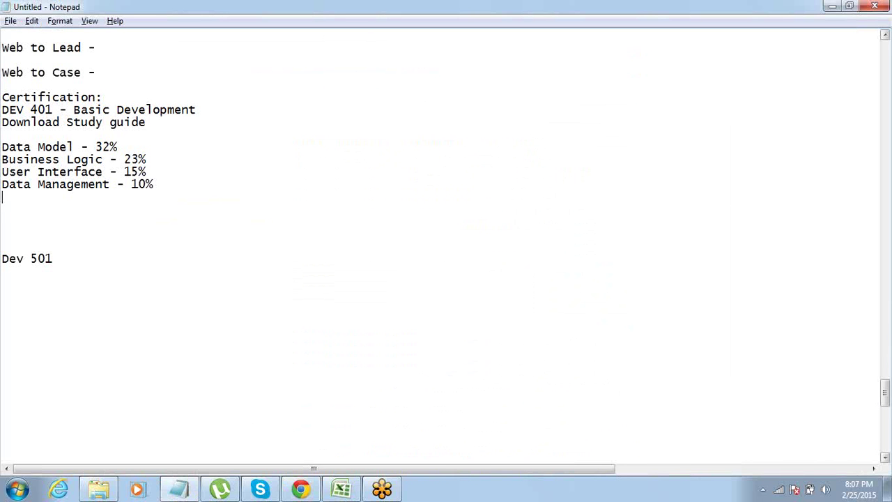
text(Reporting)
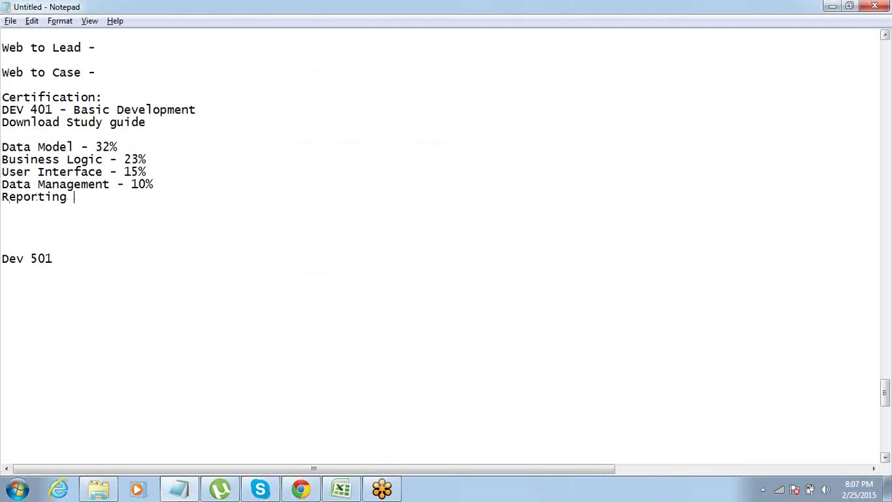
text( - 10%)
double_click(150, 169)
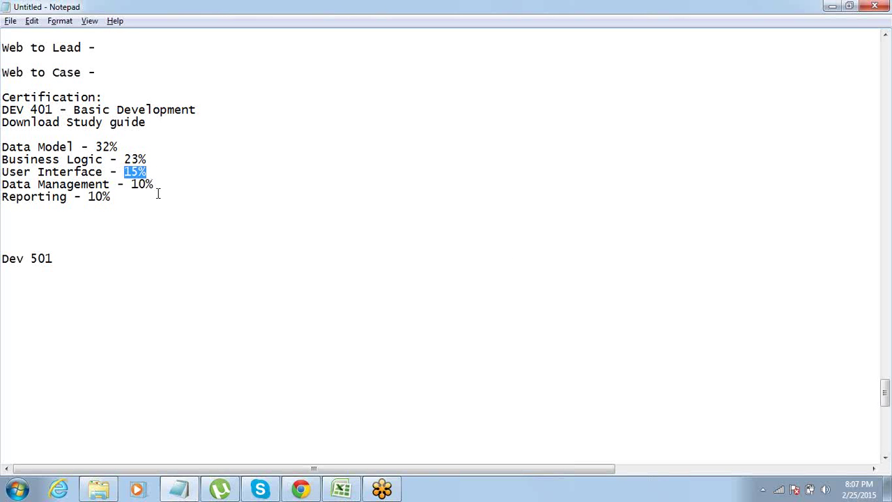
key(alt+Tab)
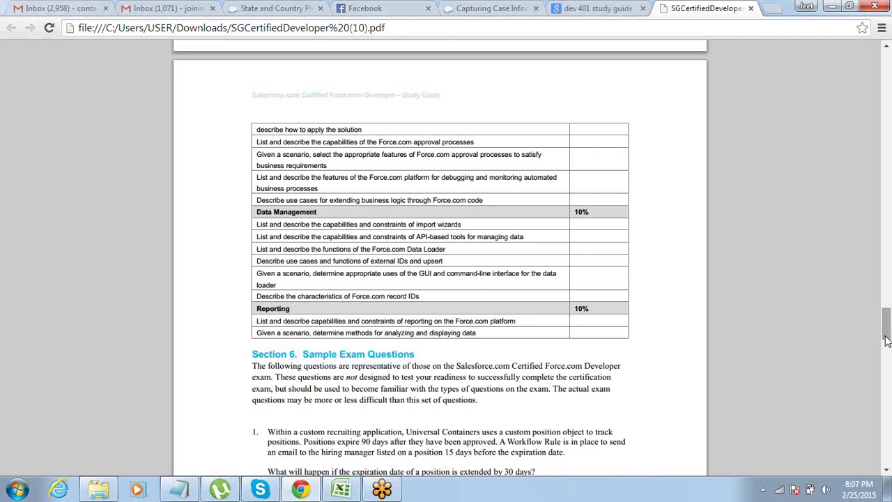
drag(887, 340, 888, 303)
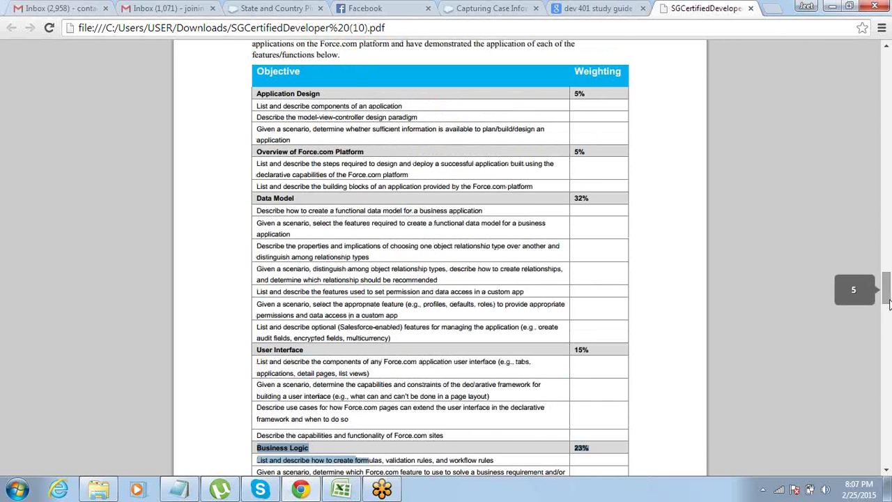
key(alt+Tab)
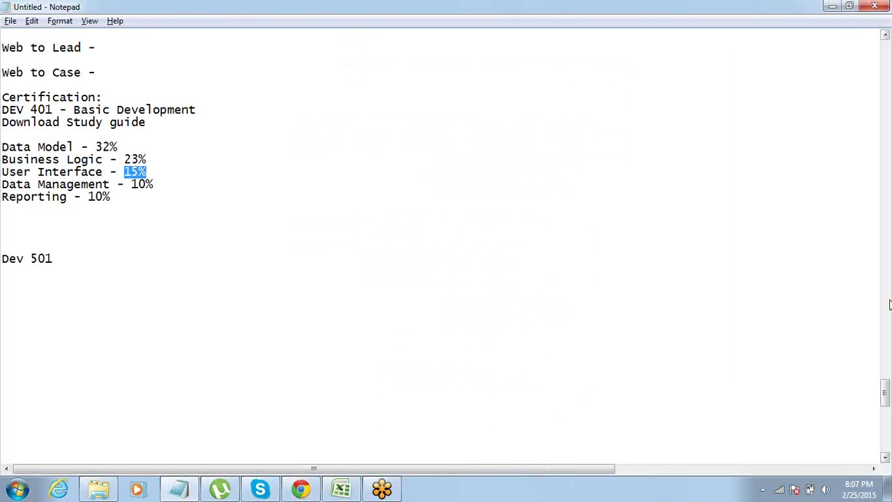
Add 'Overview of FOrce.com - 5%' and 'App Design concepts - 5%' lines.
key(Down)
key(Down)
key(Return)
text(Ov)
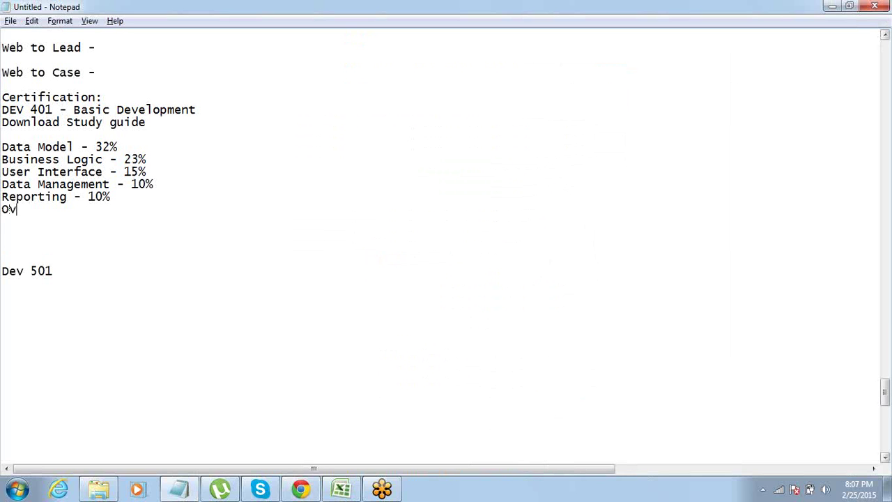
text(erview of FOrce)
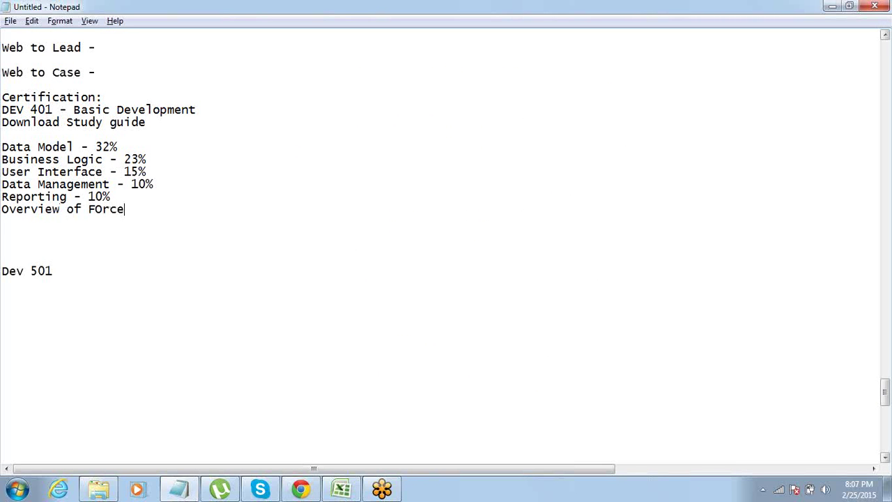
text(.com - 5%)
key(Return)
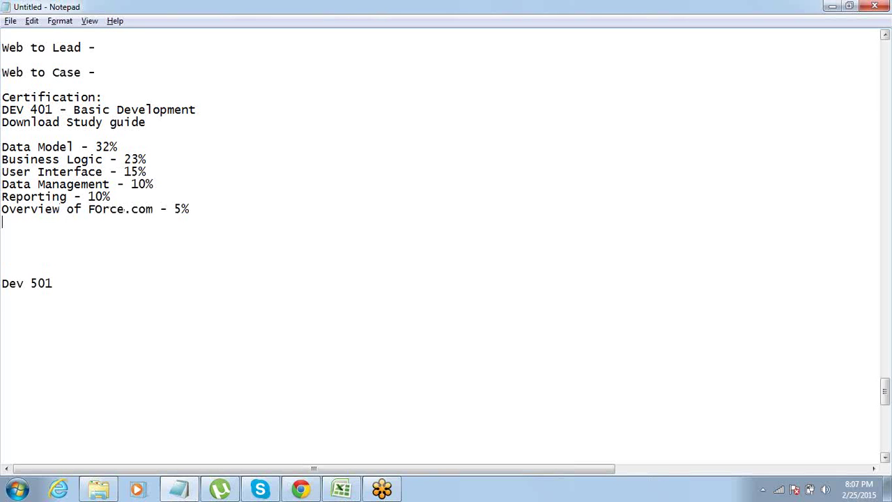
text(App Design conceps)
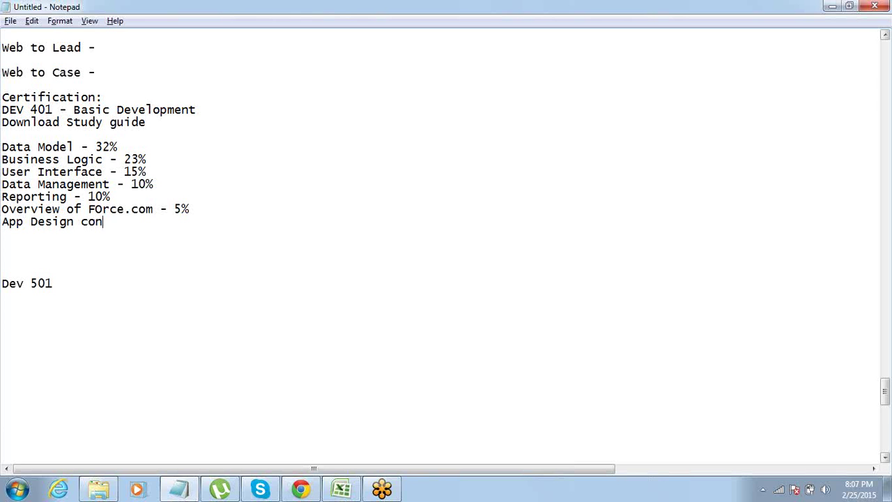
key(BackSpace)
key(BackSpace)
text(pts)
text( - 4)
key(BackSpace)
text(5%)
key(ctrl+shift+Left)
key(ctrl+shift+Left)
key(ctrl+shift+Left)
key(ctrl+shift+Left)
key(ctrl+shift+Left)
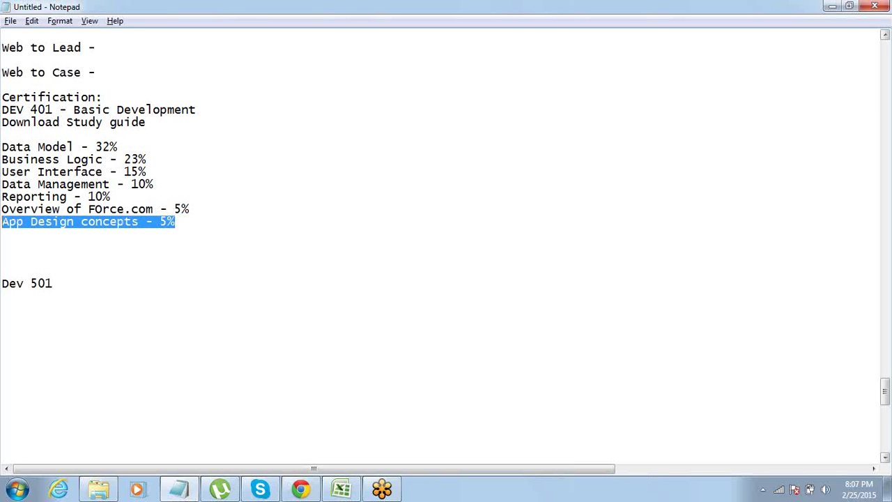
key(shift+Up)
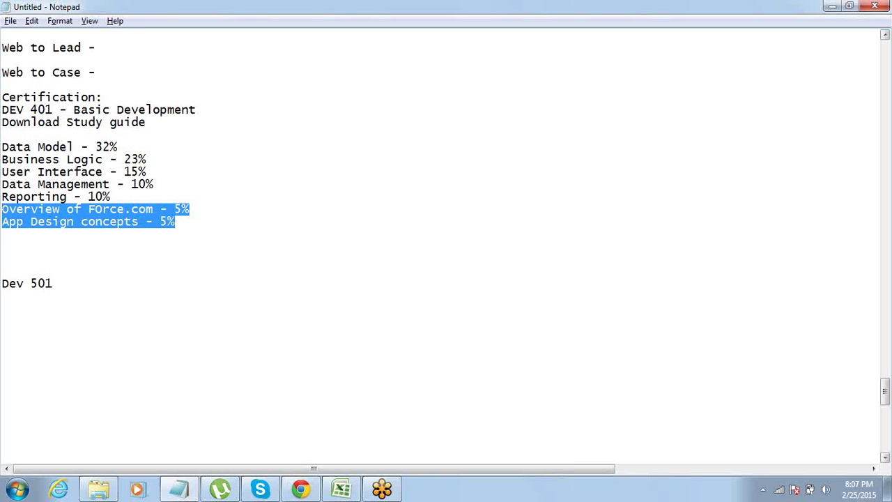
click(2, 184)
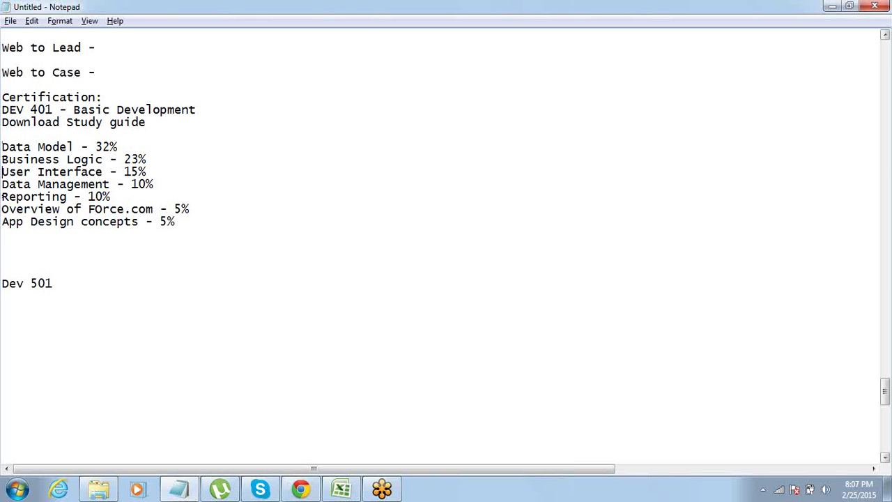
click(110, 197)
key(ctrl+shift+Left)
key(ctrl+shift+Left)
key(ctrl+shift+Left)
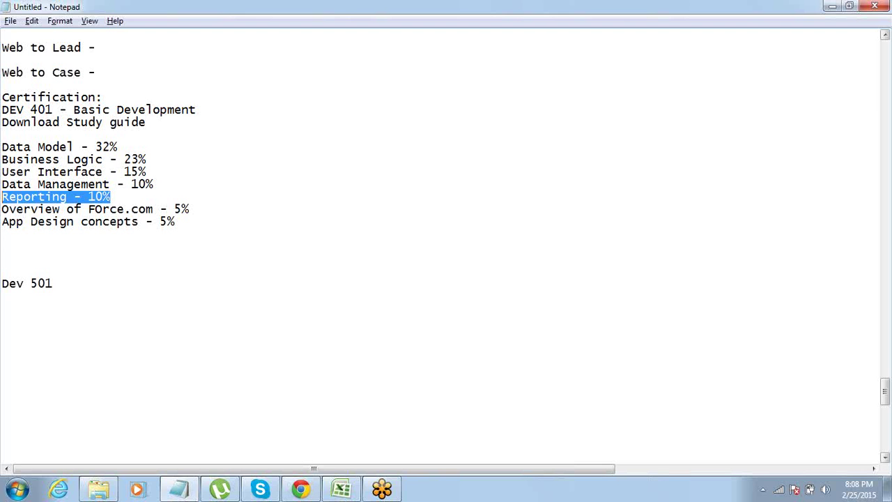
key(Up)
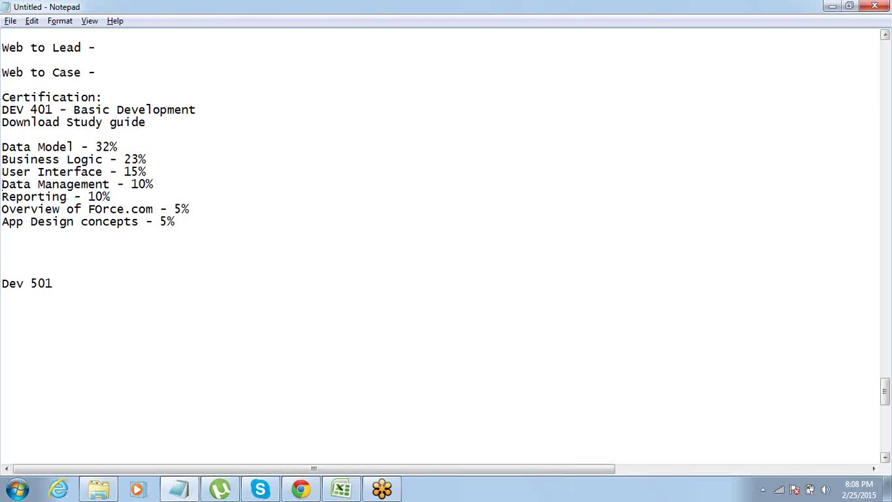
key(shift+End)
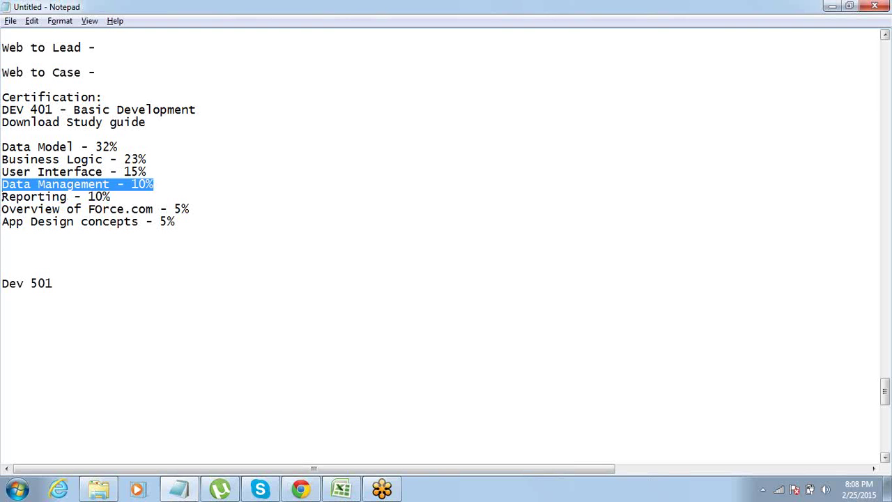
click(2, 201)
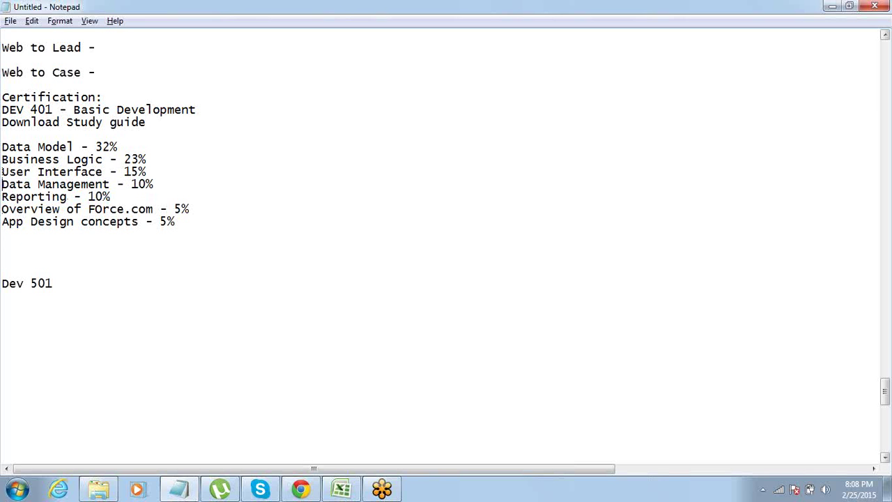
drag(2, 160, 2, 173)
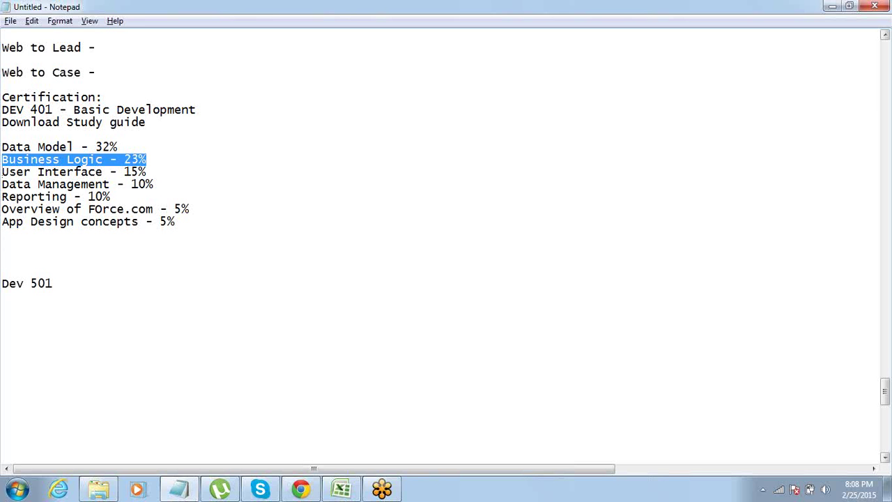
click(2, 160)
drag(3, 160, 2, 147)
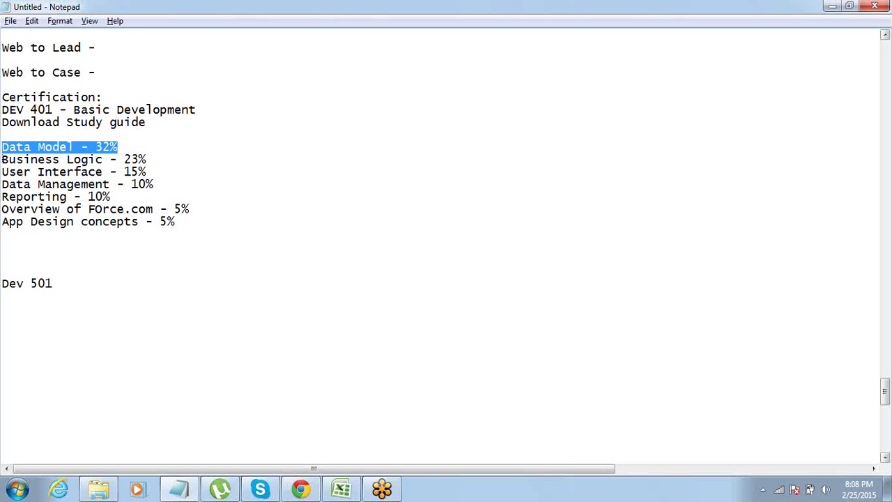
key(Down)
key(shift+Down)
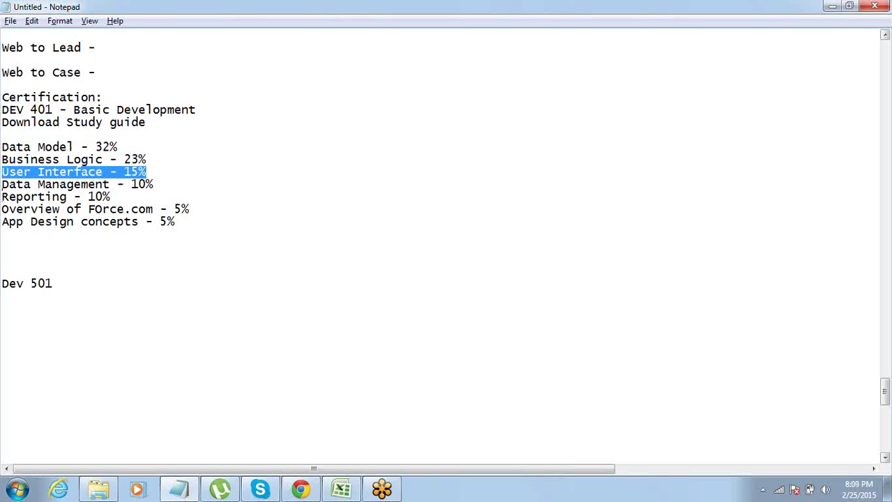
key(Left)
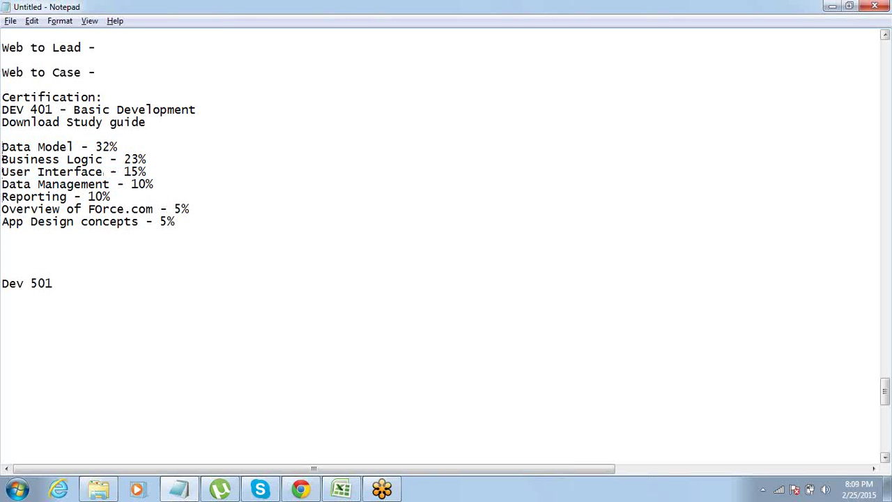
key(shift+End)
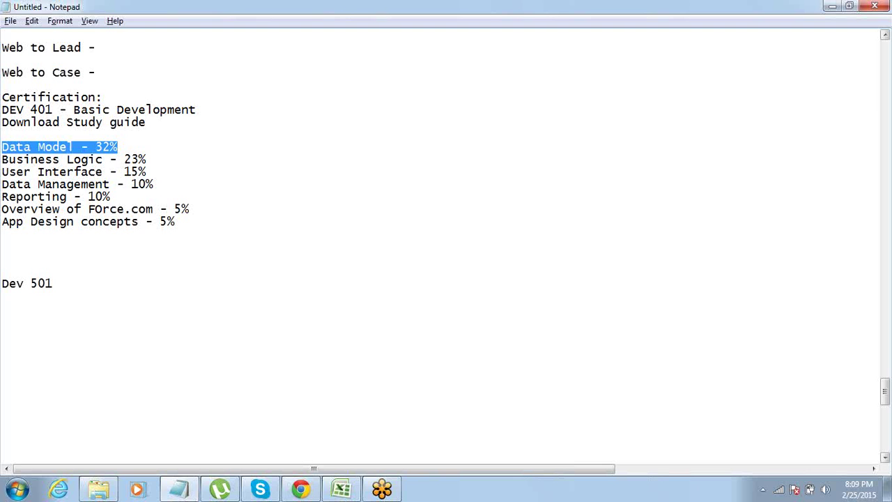
click(2, 183)
key(shift+End)
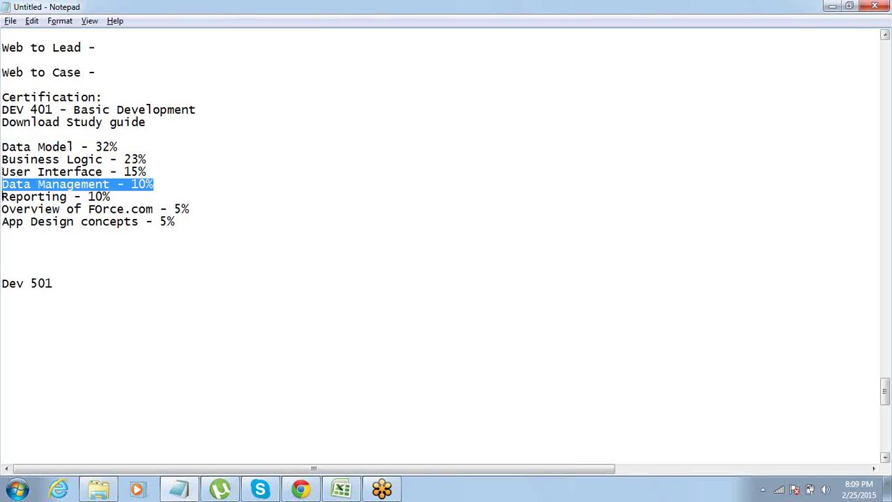
key(shift+Down)
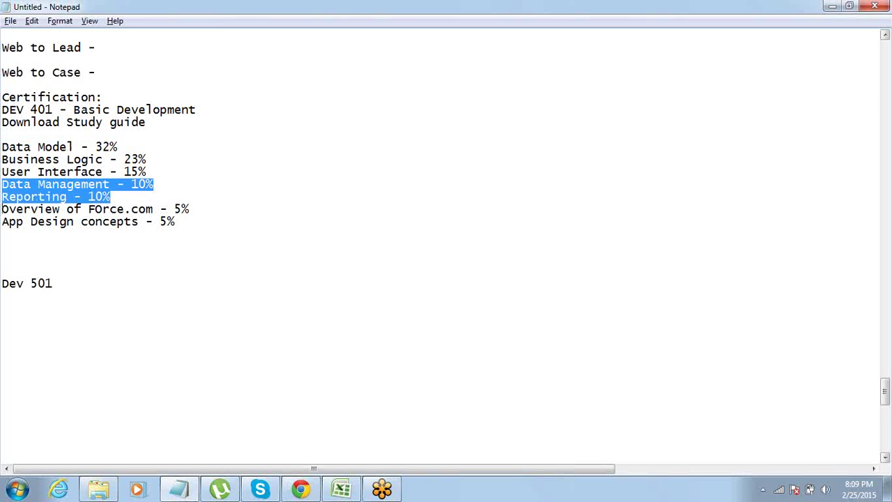
click(2, 184)
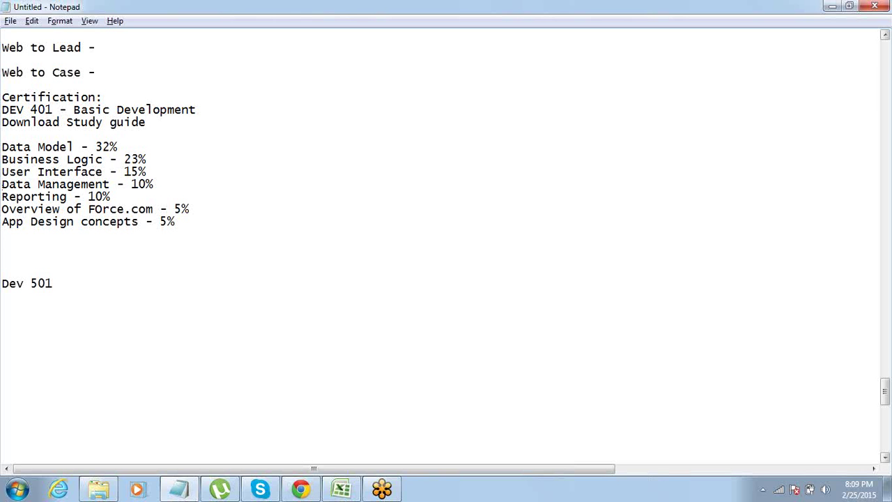
key(shift+End)
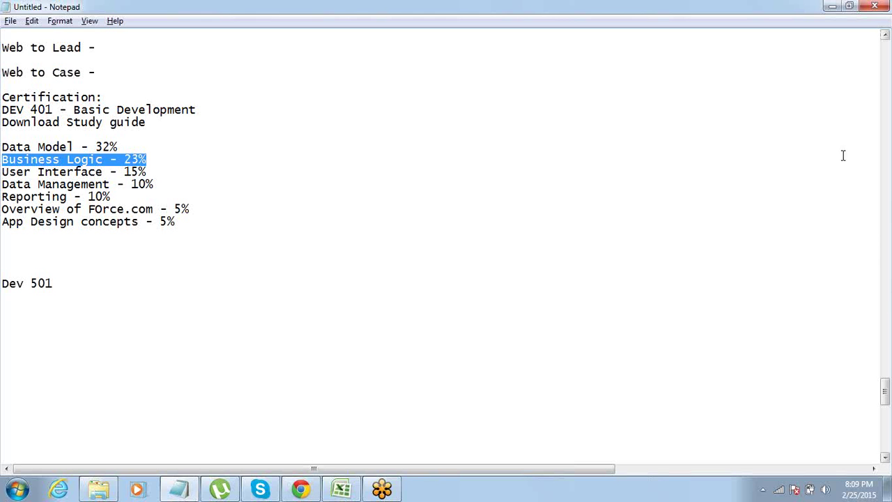
click(880, 8)
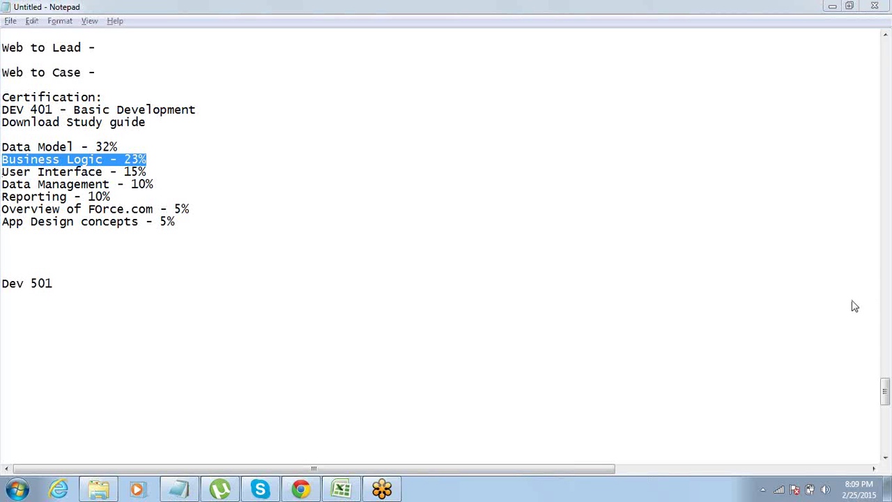
click(202, 218)
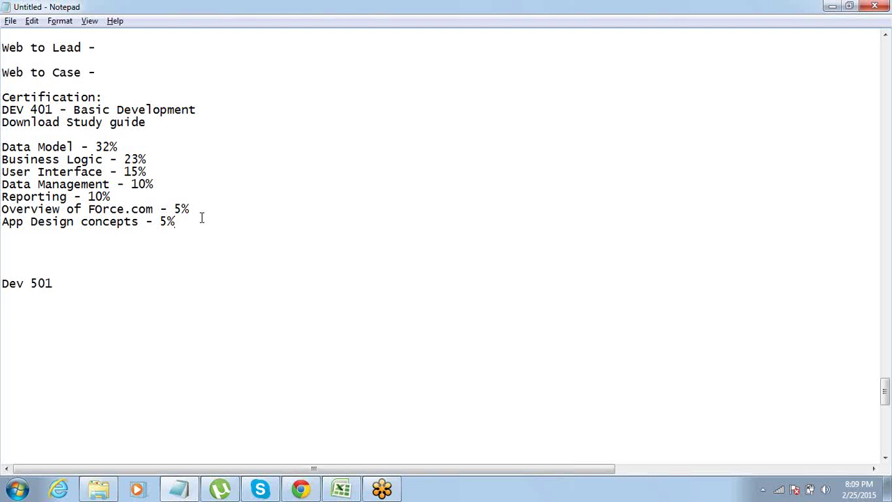
Start a 'Resource' note on a new line below the weightings list.
key(Return)
key(Return)
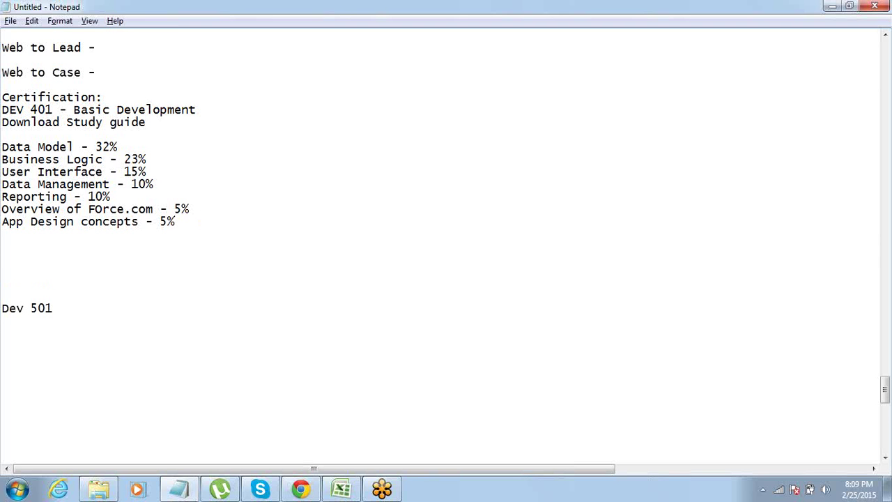
text(Resource)
Return to the 'Capturing Case Information from Your Website' page and scroll to Build > Customize.
click(301, 490)
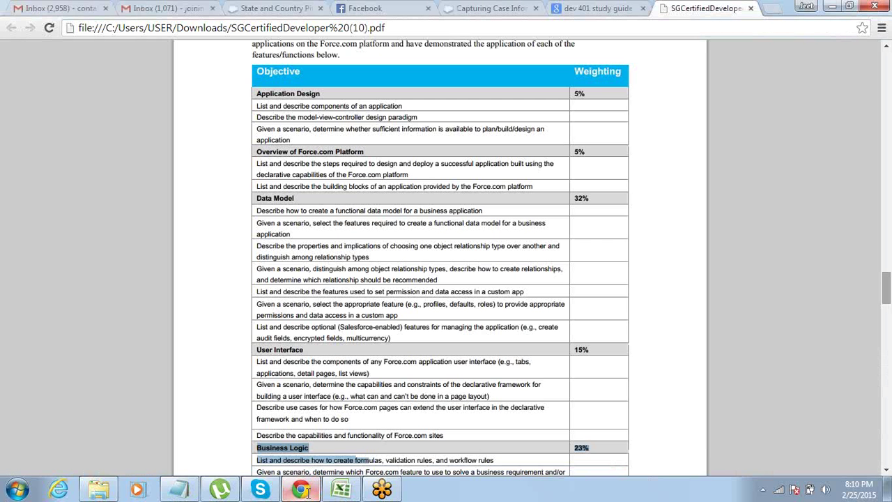
click(493, 8)
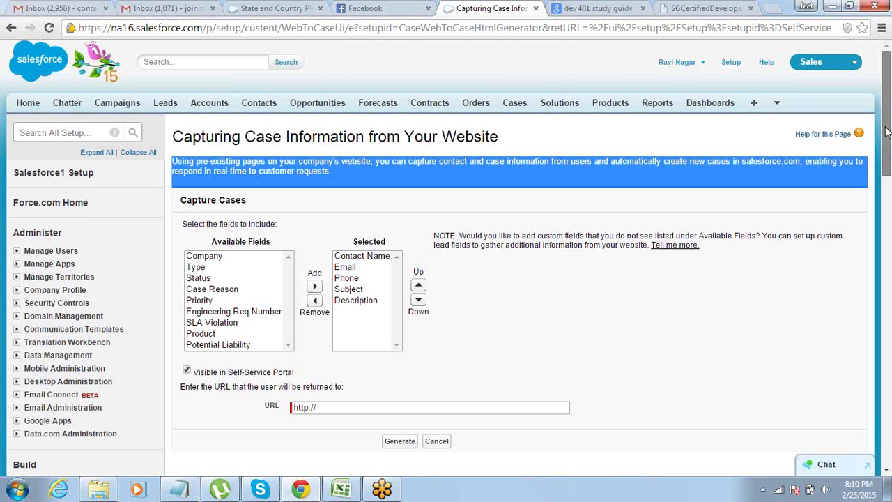
drag(886, 132, 883, 37)
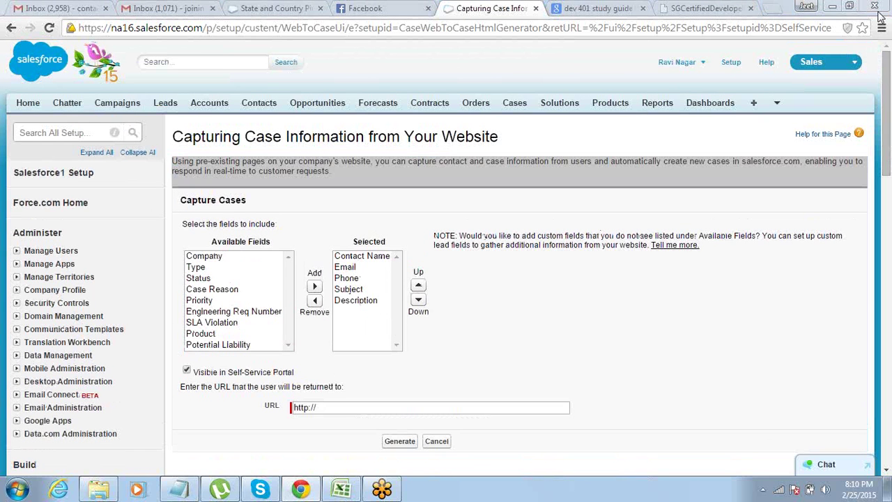
click(879, 17)
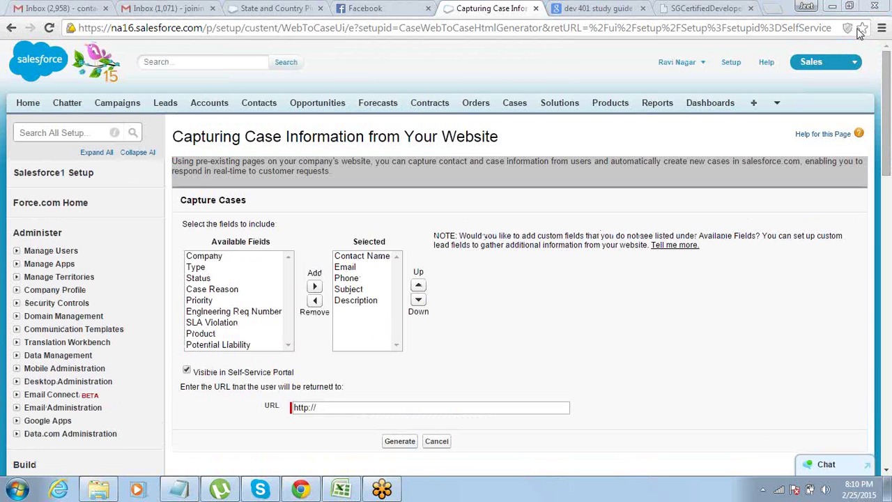
drag(886, 153, 889, 91)
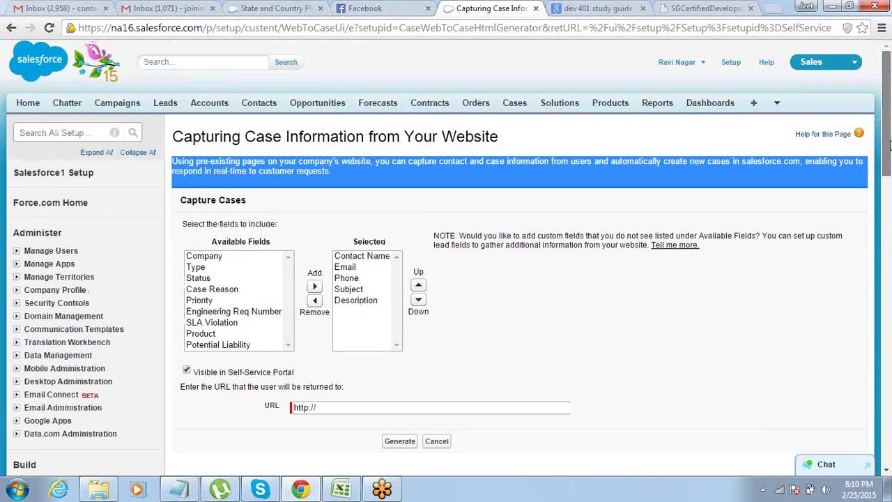
scroll(889, 143, down, 3)
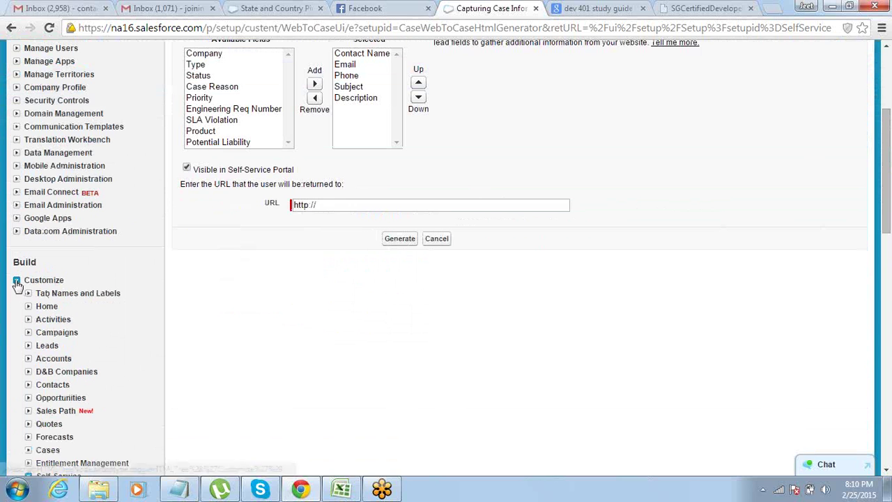
Expand Accounts under Customize and open the Account Validation Rules page.
click(29, 359)
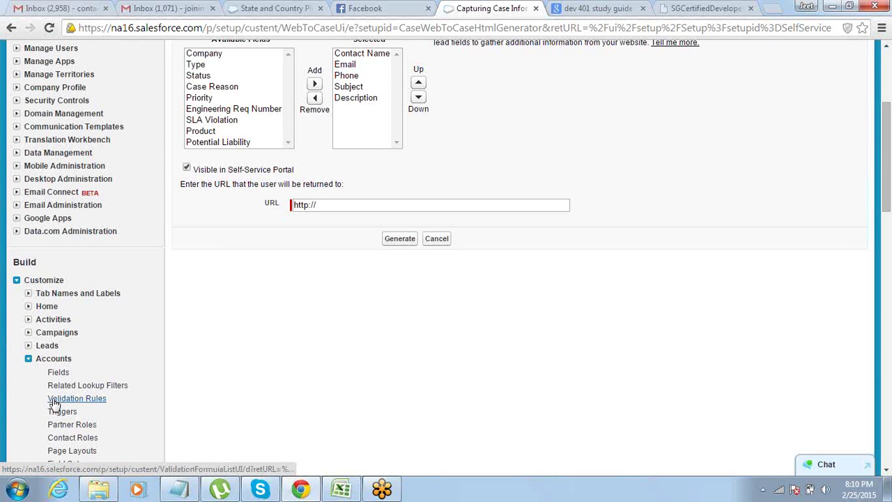
click(55, 401)
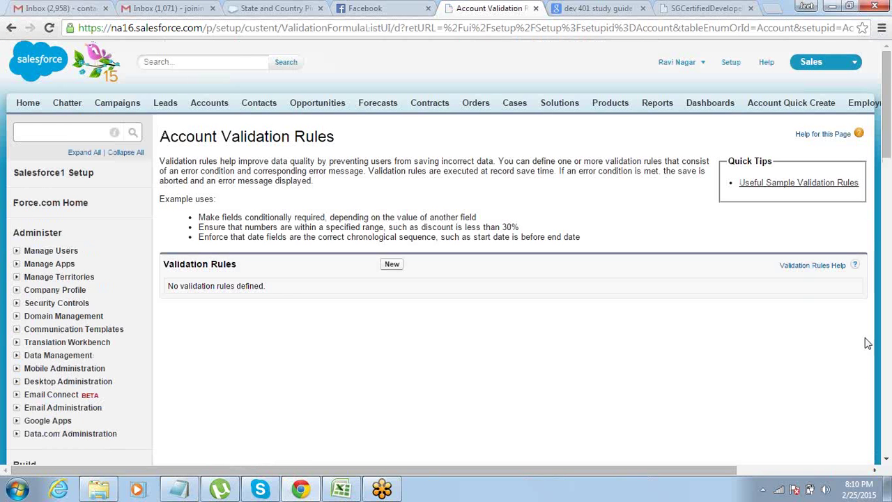
click(822, 137)
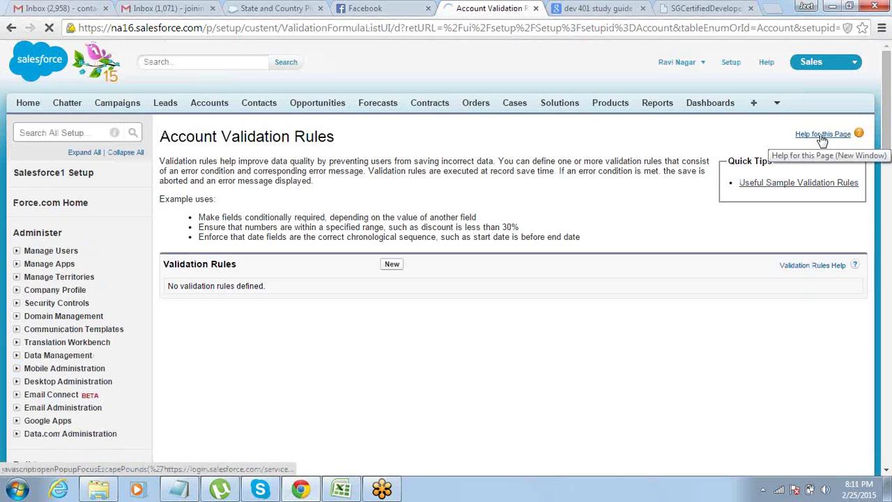
Open 'Help for this Page' and read through the Managing Validation Rules article.
click(822, 136)
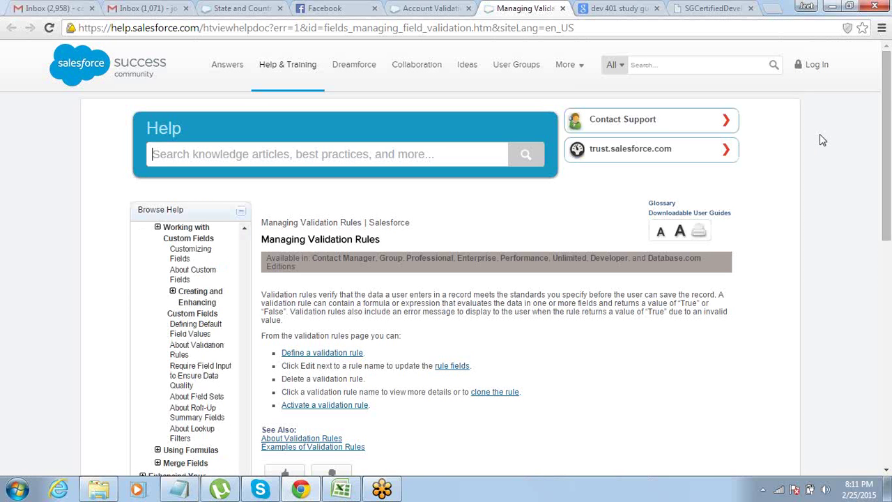
drag(887, 91, 887, 175)
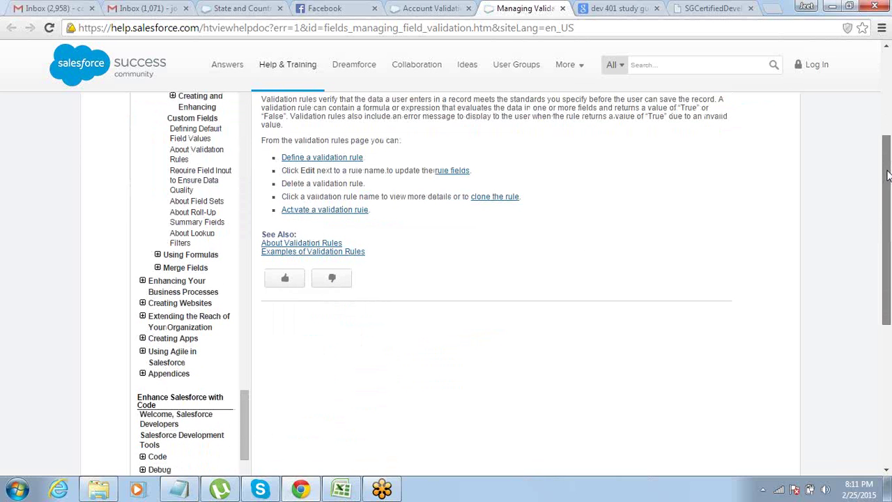
drag(886, 176, 889, 136)
drag(890, 129, 890, 67)
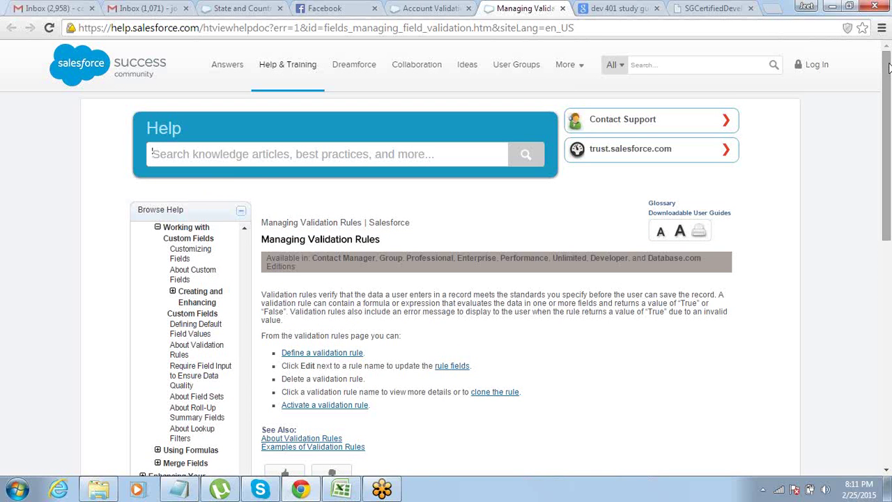
drag(887, 66, 887, 64)
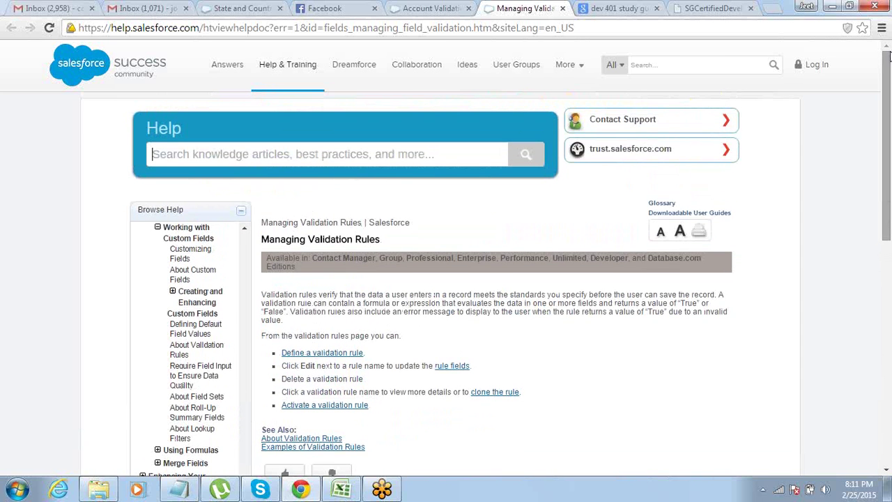